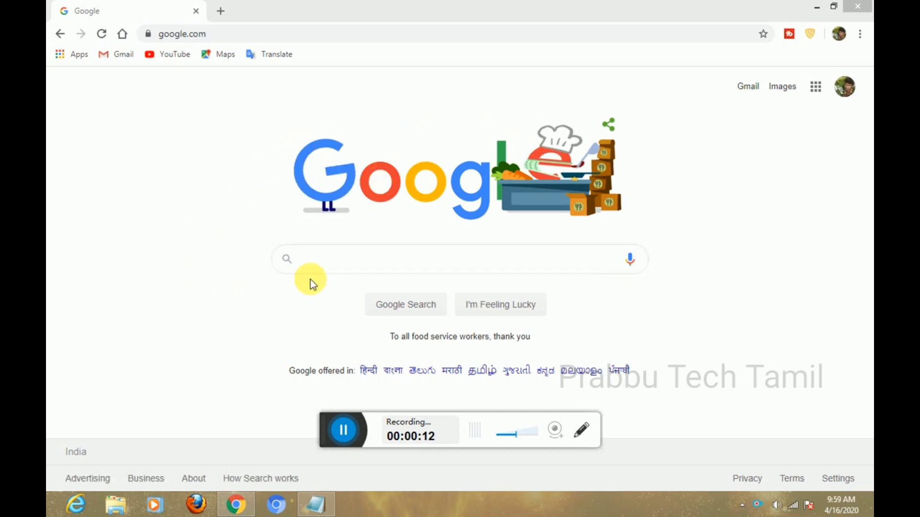
Search Google for 'e pass' and follow the Tamil Nadu - ServicePlus e-pass result.
left_click(314, 266)
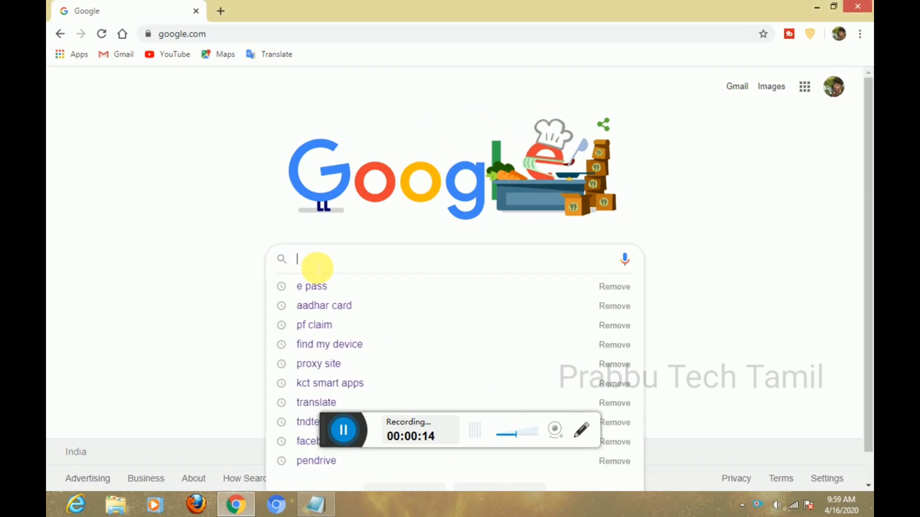
left_click(336, 289)
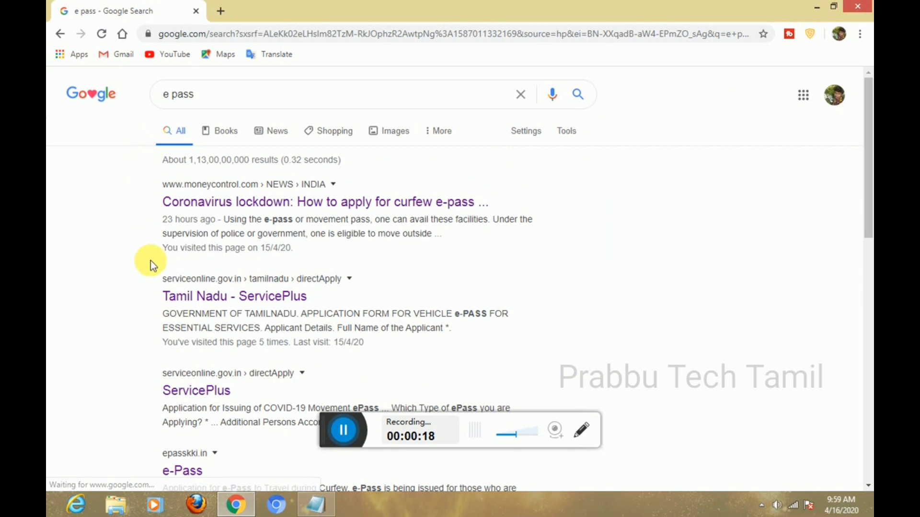
left_click_drag(157, 291, 190, 301)
left_click(406, 289)
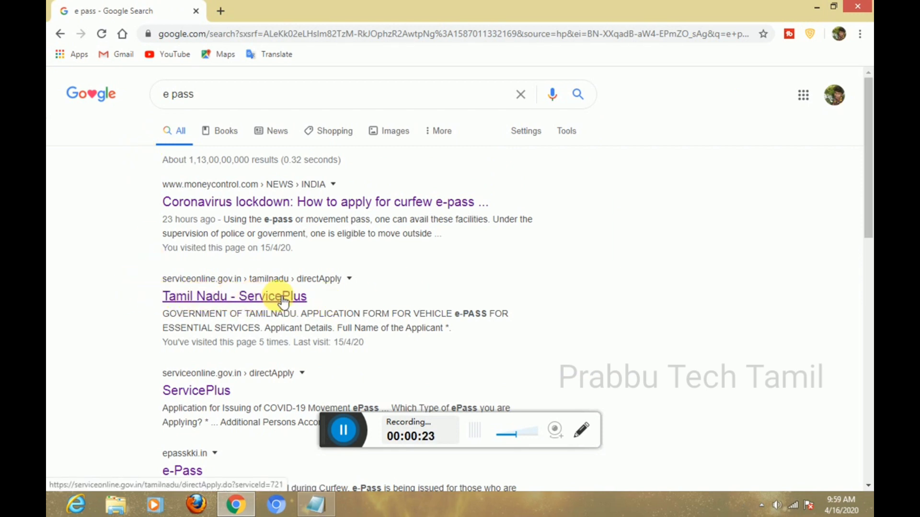
On the e-pass form, enter the applicant's full name and mobile number.
left_click(252, 301)
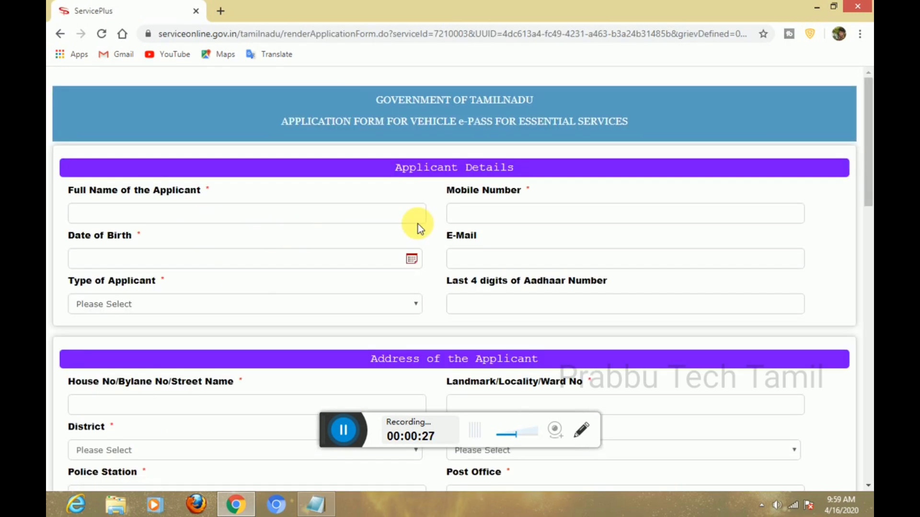
left_click_drag(869, 158, 868, 158)
left_click(103, 210)
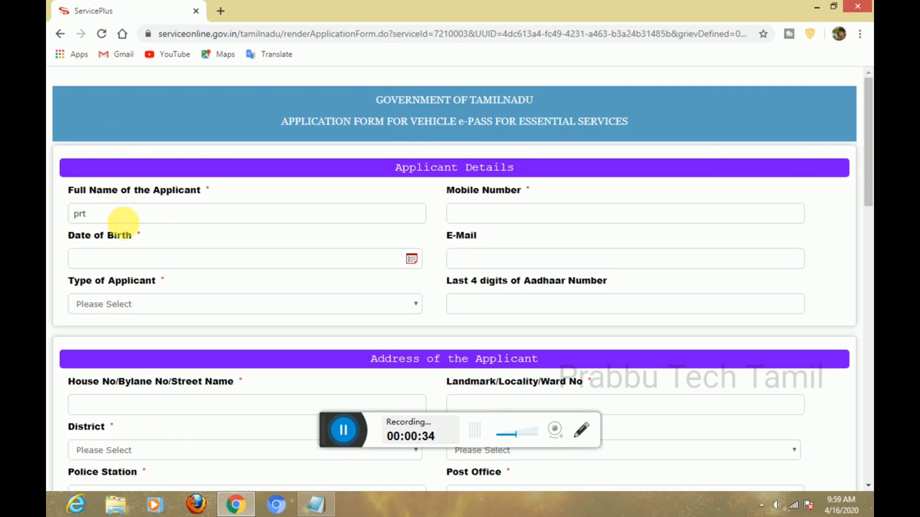
type("prabhu")
left_click(606, 221)
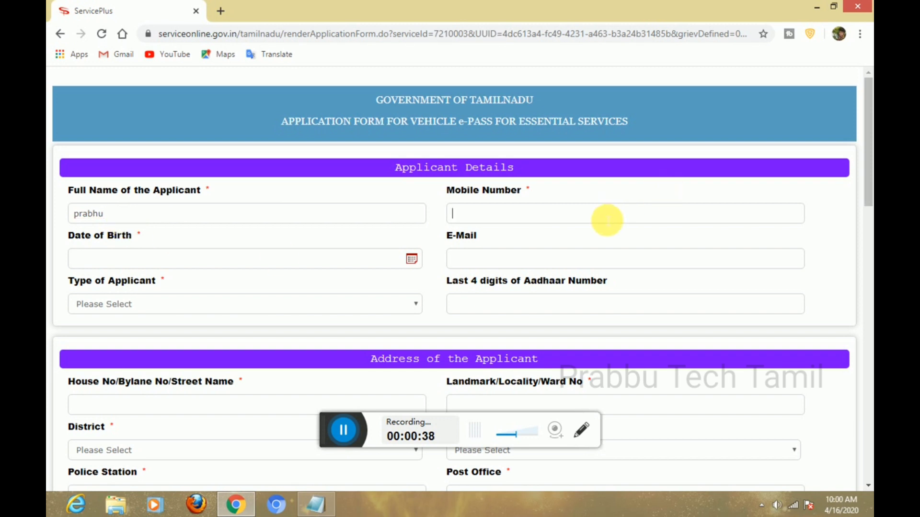
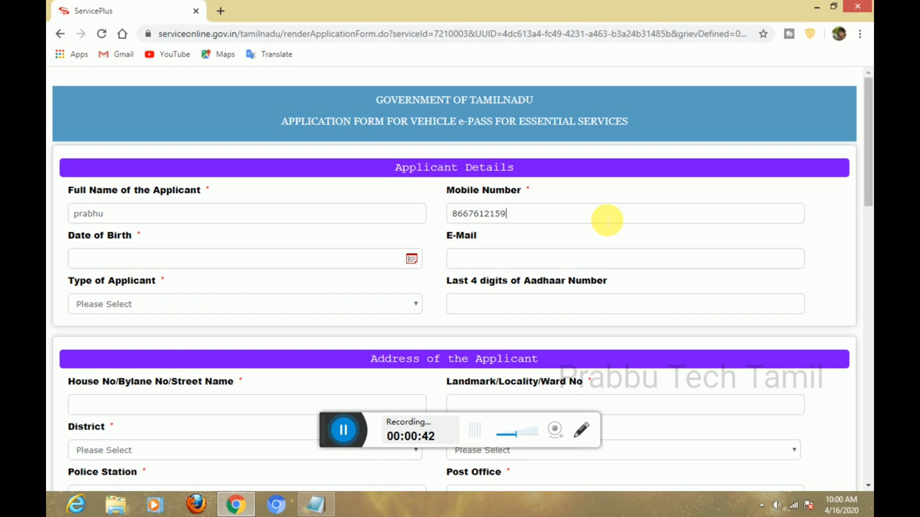
left_click(148, 261)
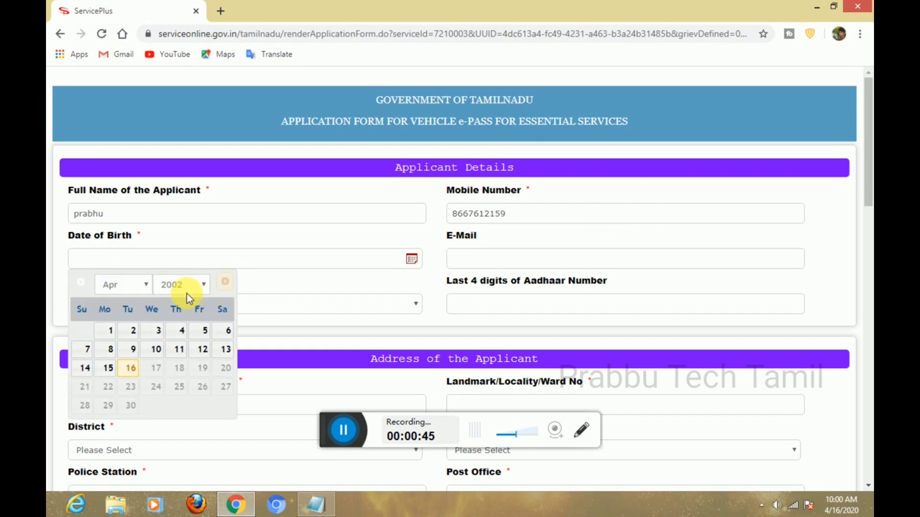
left_click(191, 290)
left_click(170, 192)
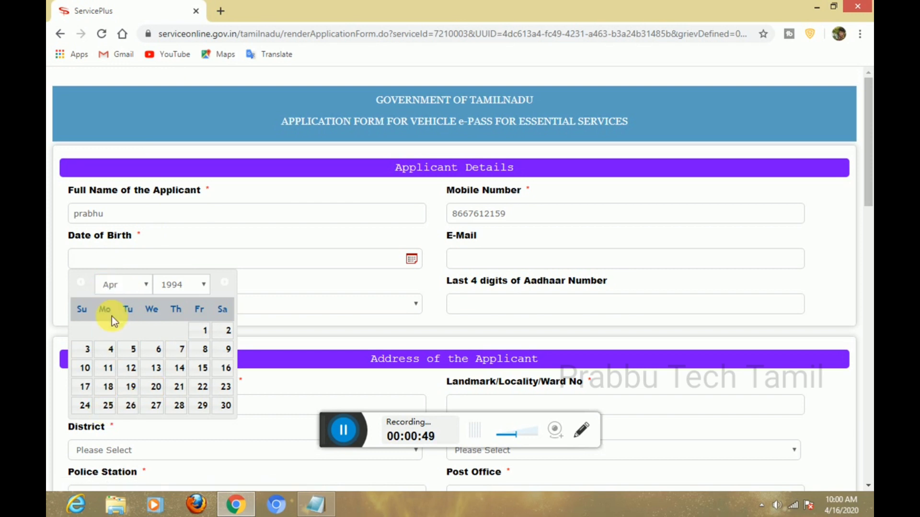
left_click(141, 286)
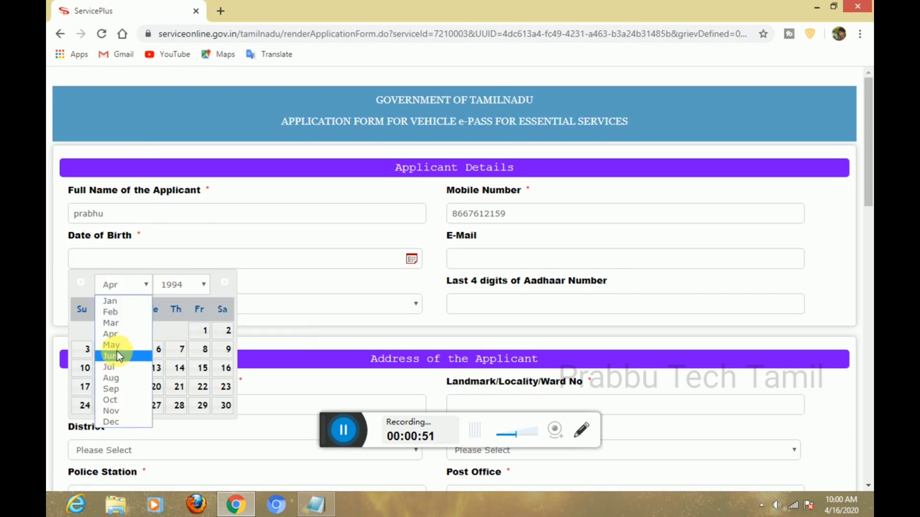
left_click(120, 346)
left_click(196, 396)
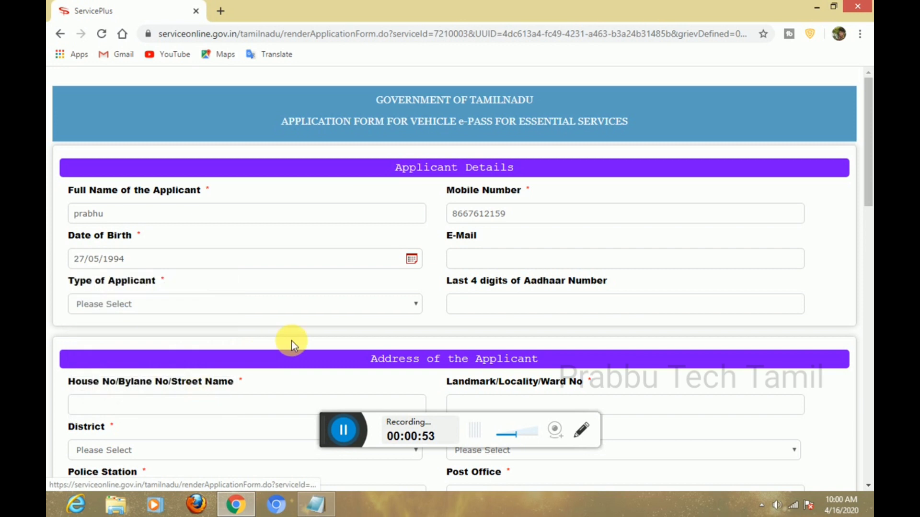
Fill in the e-mail address and set the applicant type to Private.
left_click(499, 262)
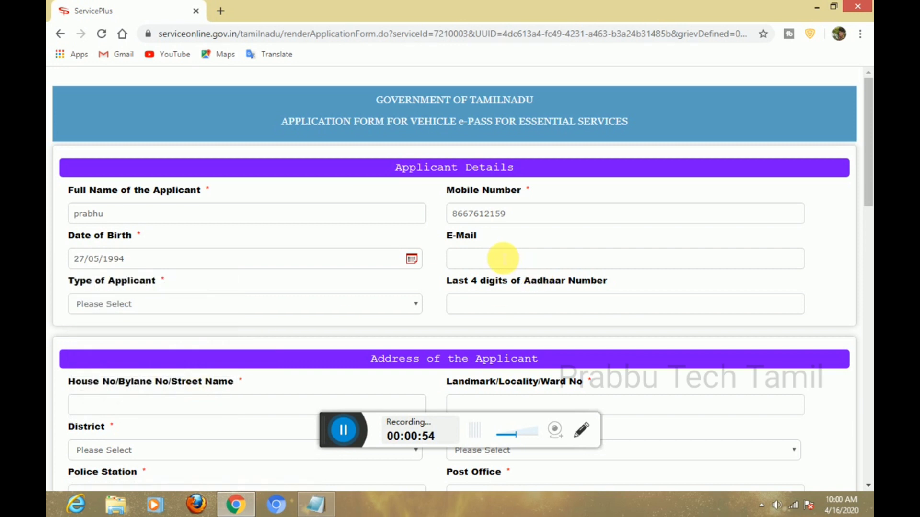
left_click(344, 433)
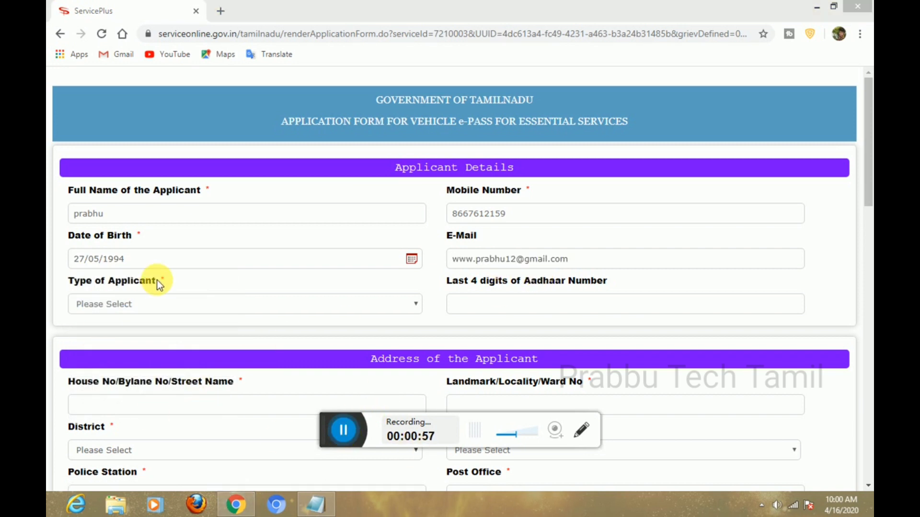
left_click(160, 301)
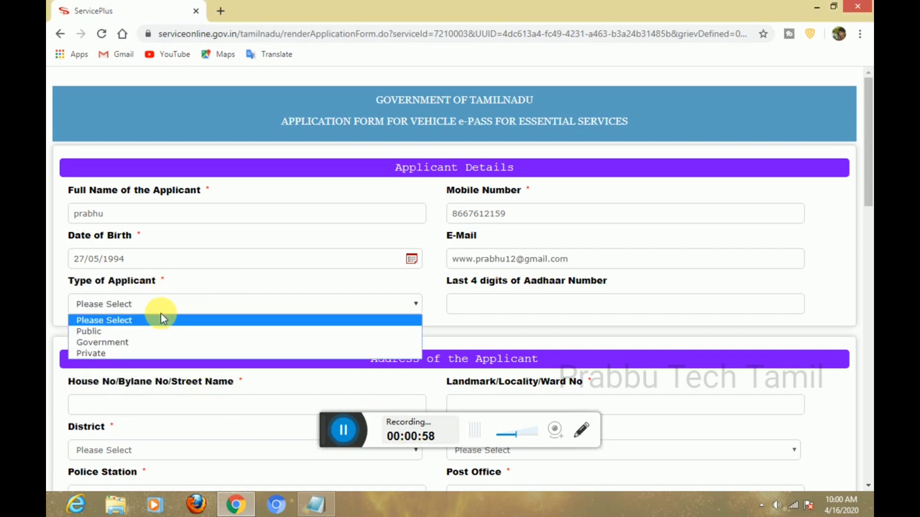
left_click(105, 353)
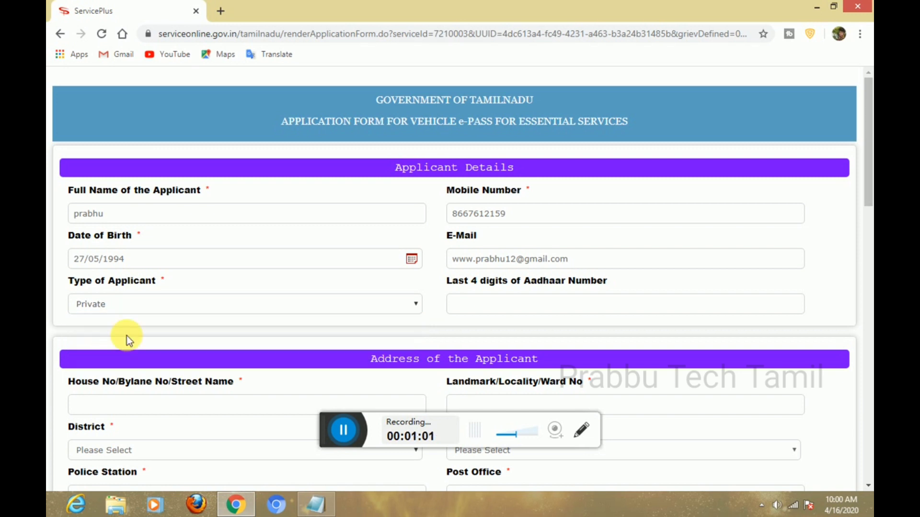
left_click(526, 301)
Enter the Aadhaar digits, then the house number and locality of the address.
scroll(626, 339, "down", 3)
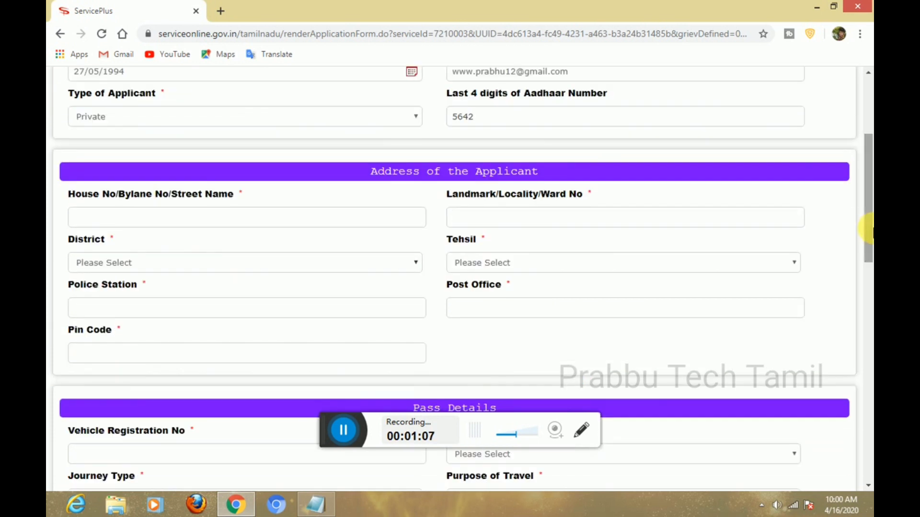
left_click(101, 221)
type("2/27")
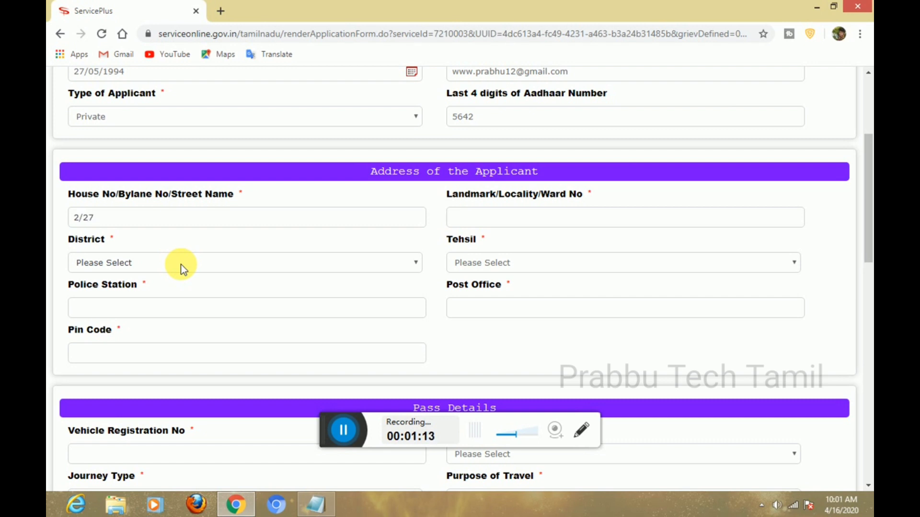
left_click(585, 215)
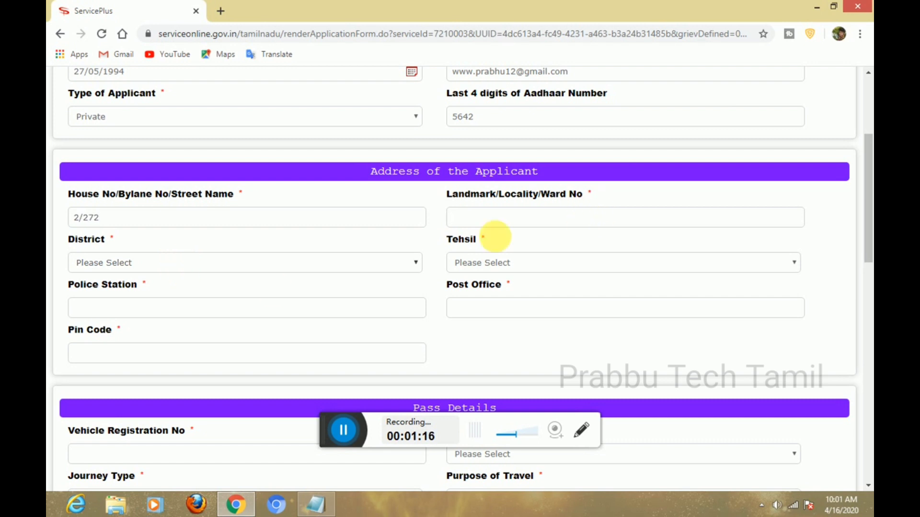
Choose the district and tehsil Salem, then fill police station, post office and pin code.
left_click(134, 262)
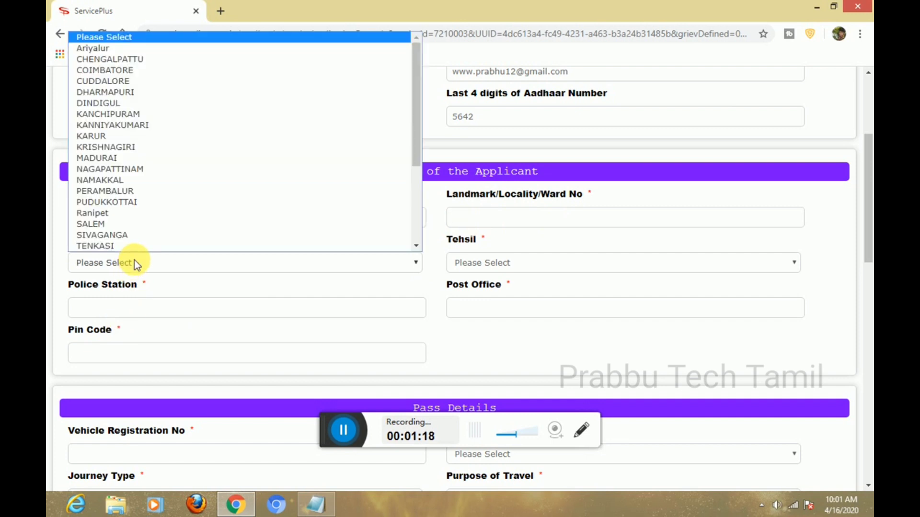
left_click(108, 224)
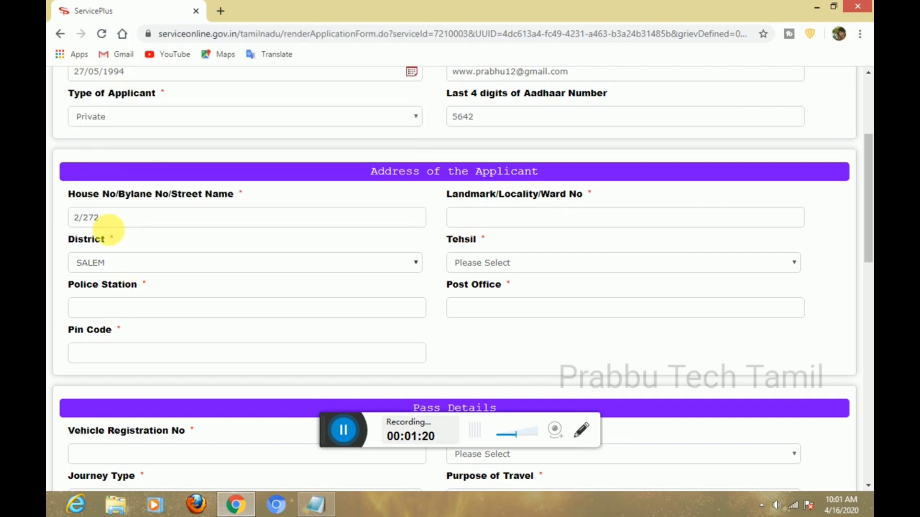
left_click(540, 263)
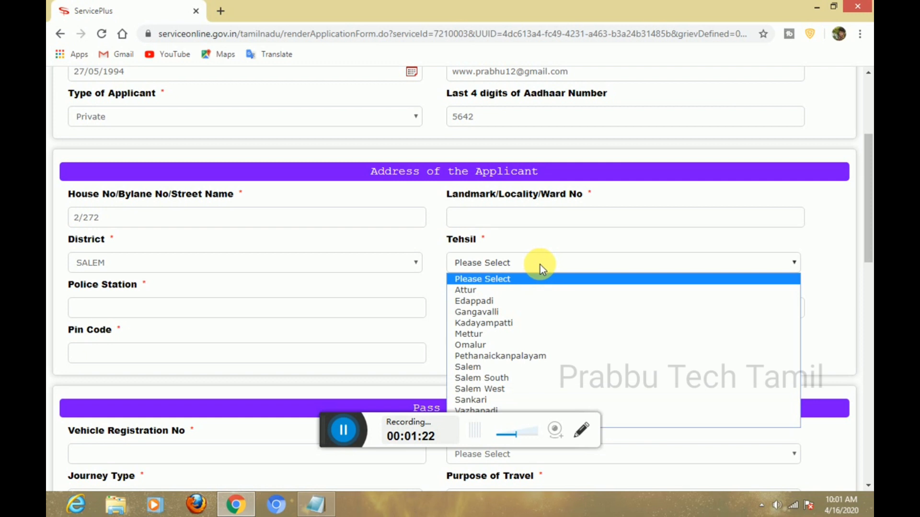
left_click(471, 369)
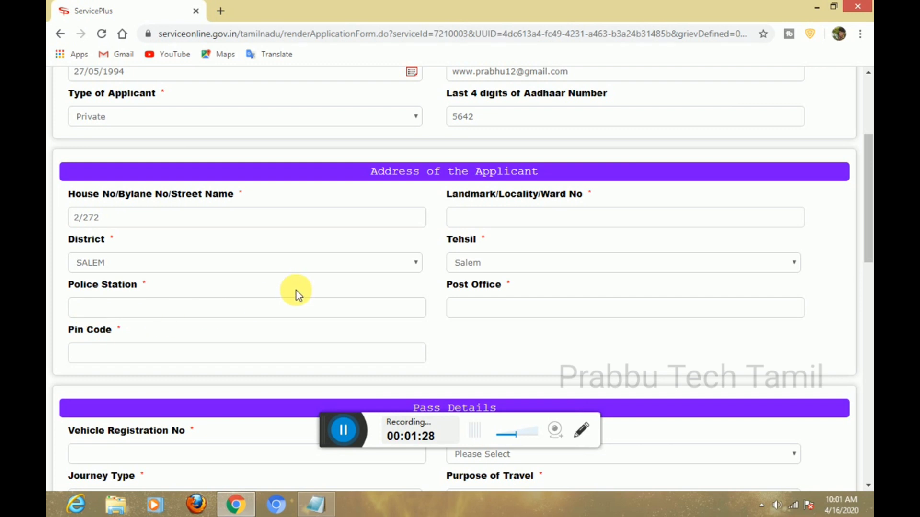
left_click(485, 311)
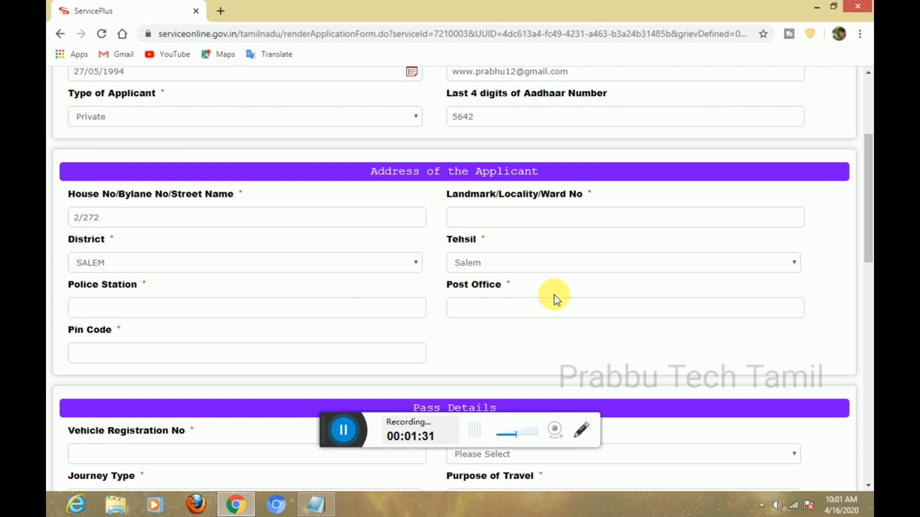
left_click(123, 356)
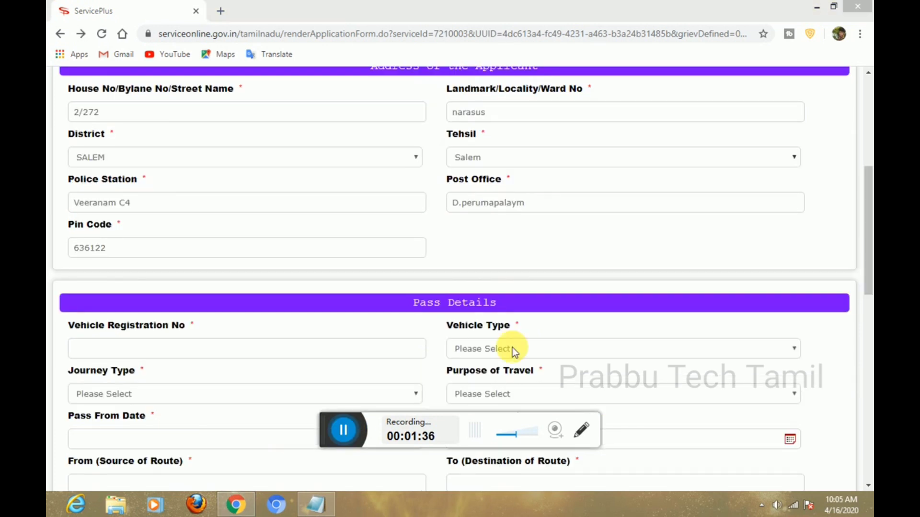
scroll(866, 214, "up", 1)
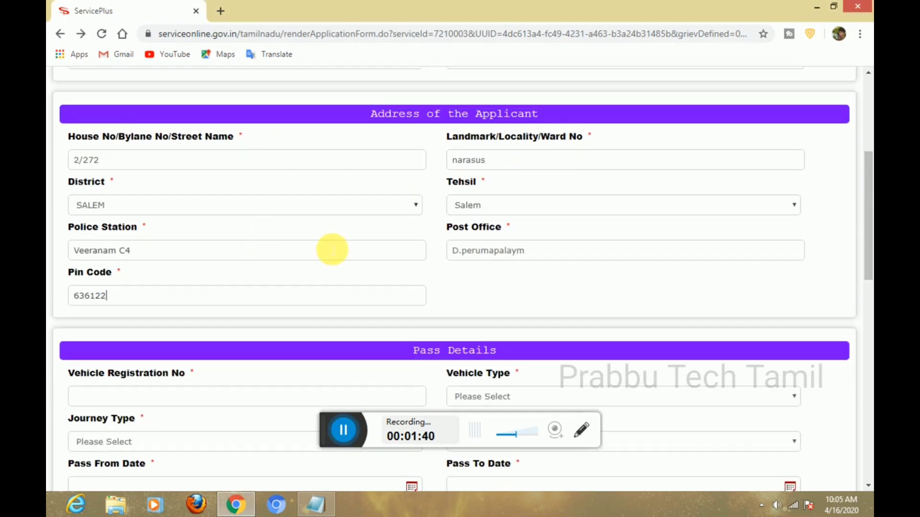
Enter the vehicle registration number and set the vehicle type to Two Wheeler.
scroll(868, 218, "down", 5)
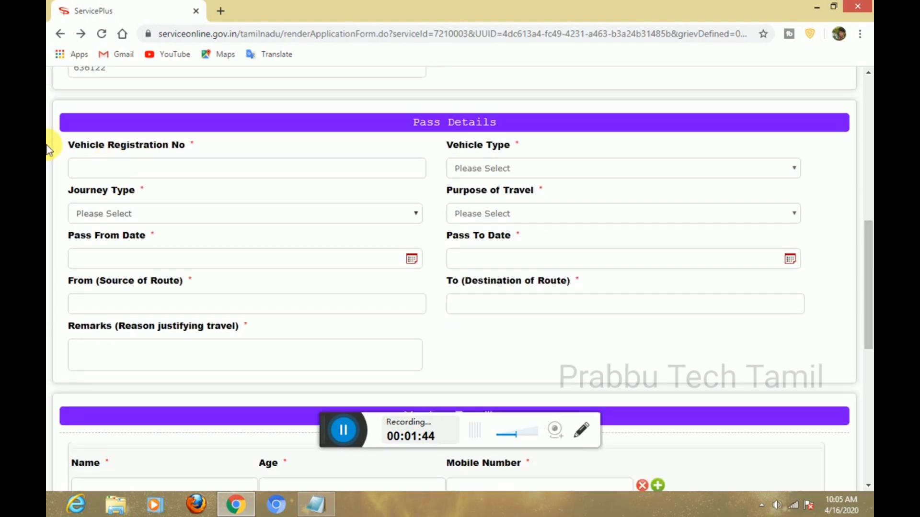
left_click_drag(196, 146, 99, 152)
right_click(99, 156)
left_click(187, 145)
left_click(473, 167)
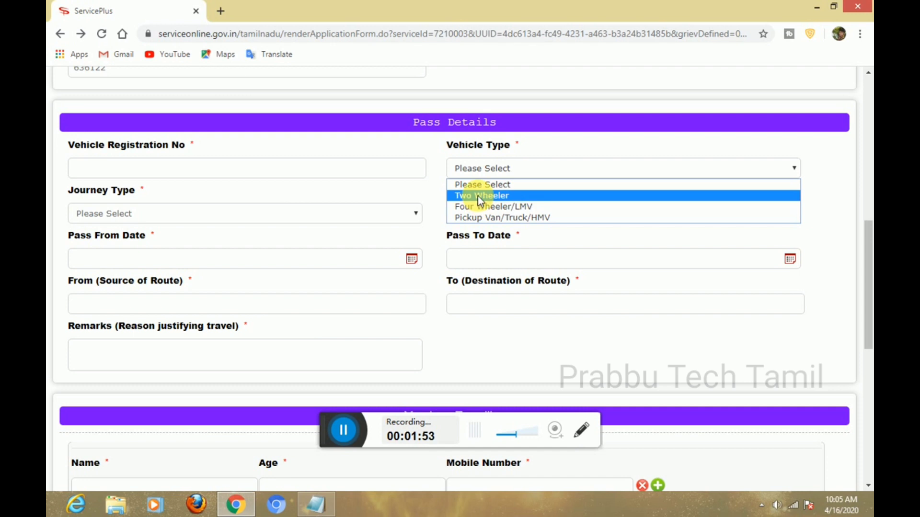
left_click(478, 196)
Set the journey type to Round trip and bring up the Purpose of Travel choices.
left_click(113, 216)
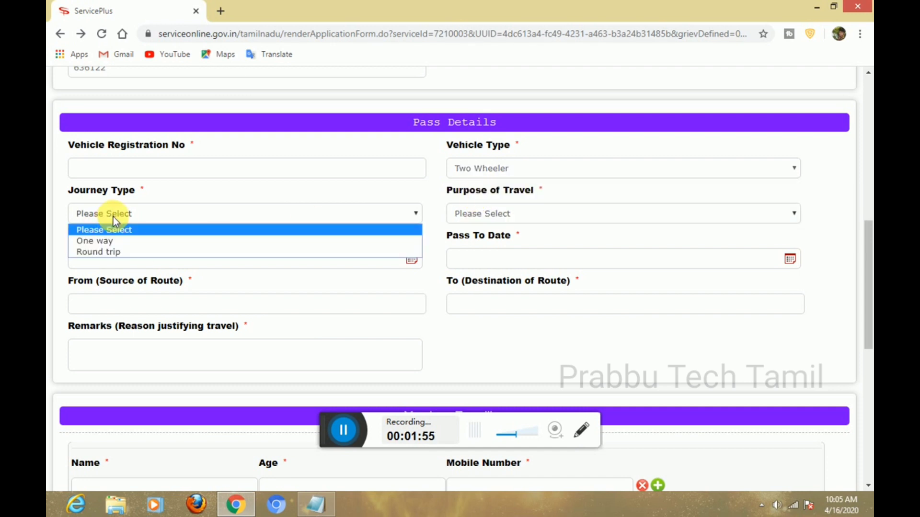
left_click(124, 250)
left_click(124, 249)
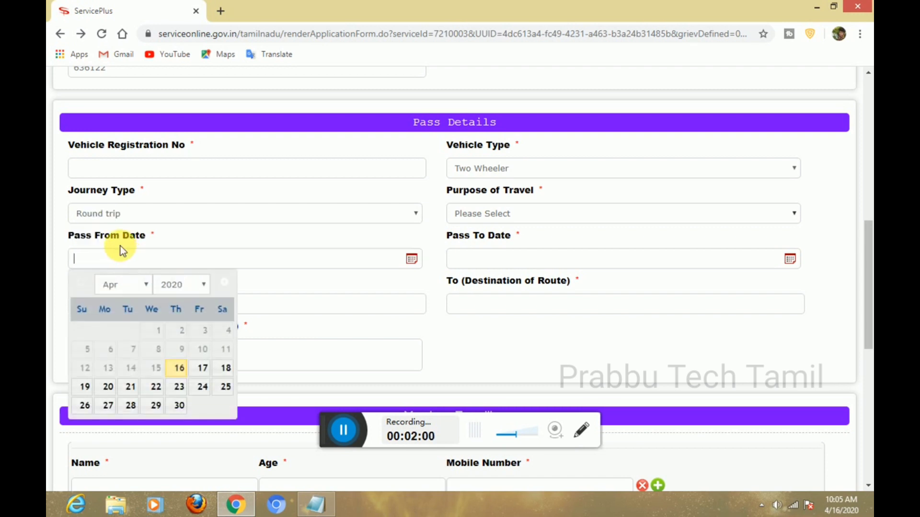
left_click(510, 215)
left_click(509, 211)
left_click(510, 212)
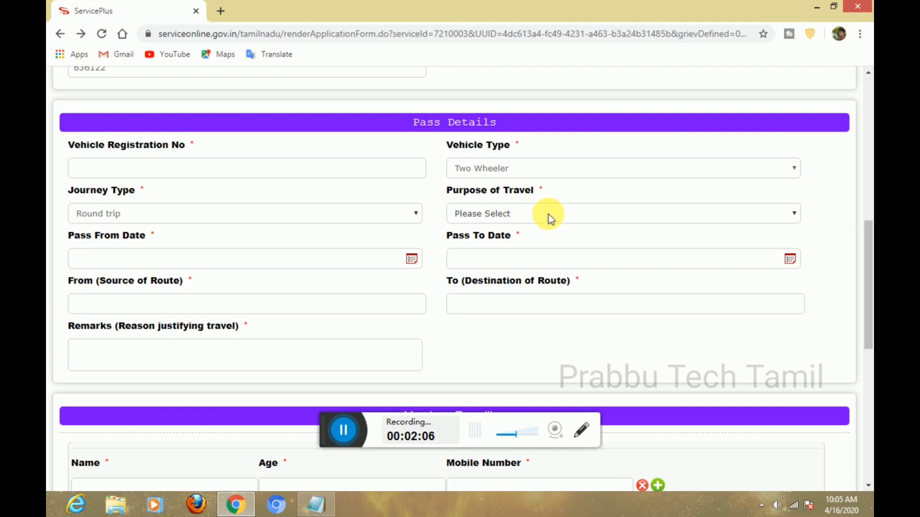
left_click(674, 216)
left_click(673, 216)
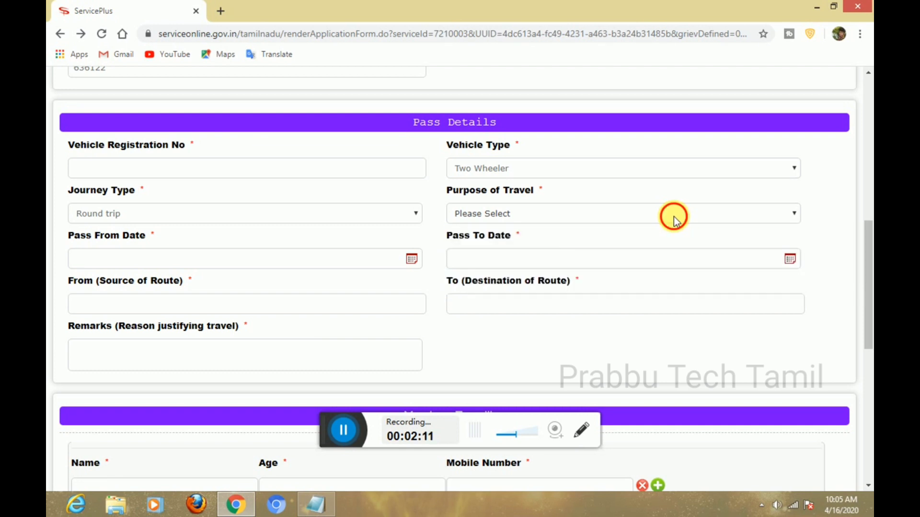
left_click(673, 217)
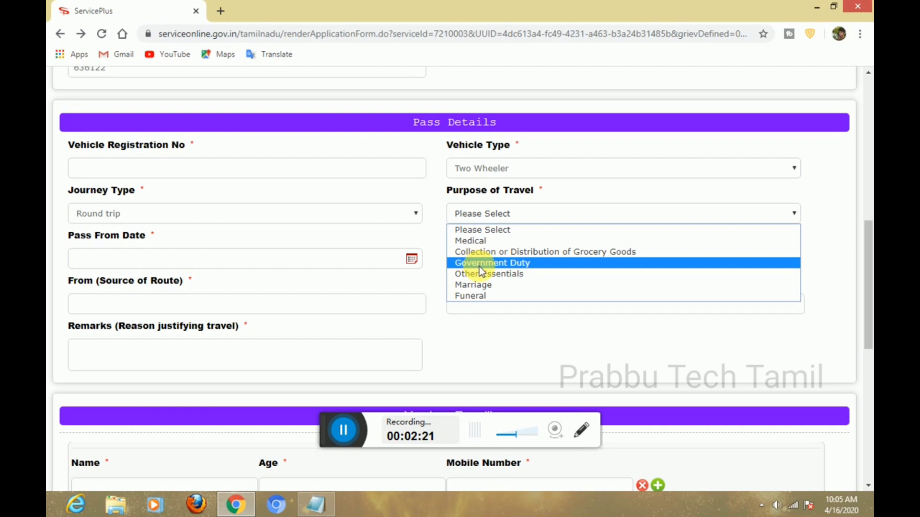
Choose Medical as the purpose and set the pass dates 23/04/2020 to 30/04/2020.
left_click(489, 241)
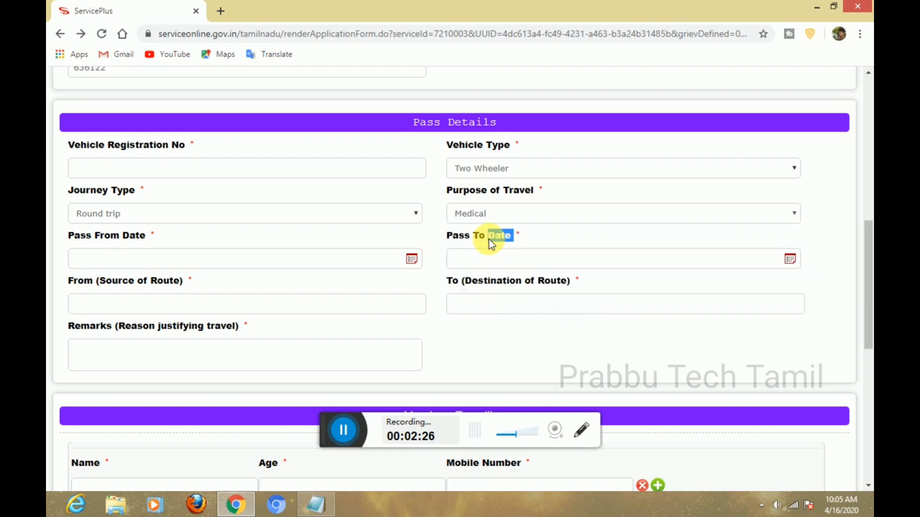
left_click(154, 264)
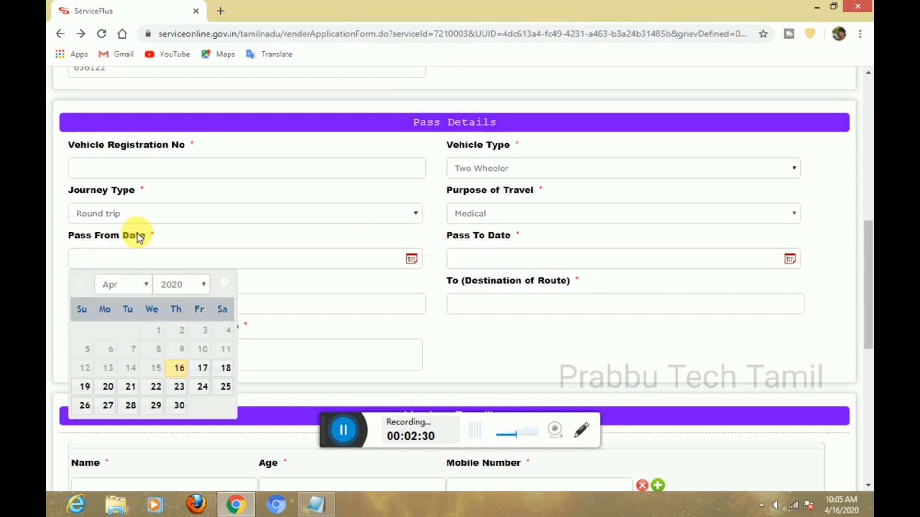
left_click(178, 393)
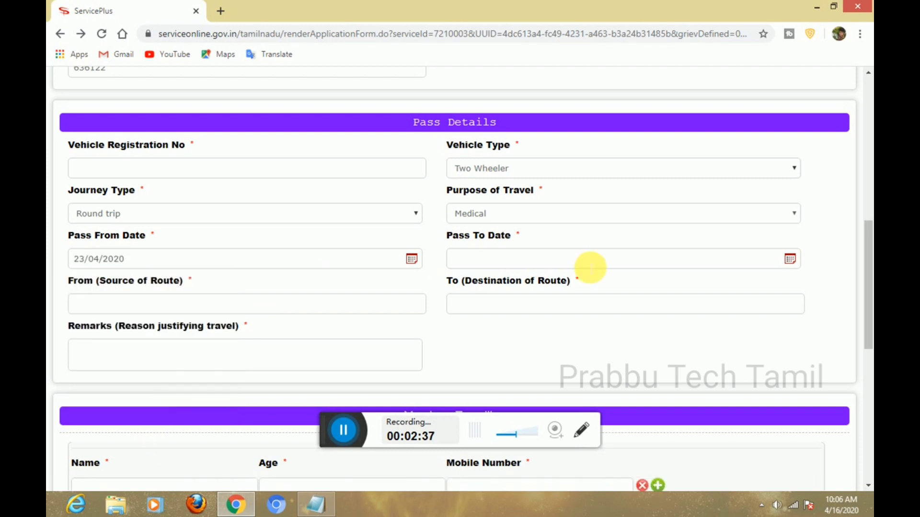
left_click(555, 259)
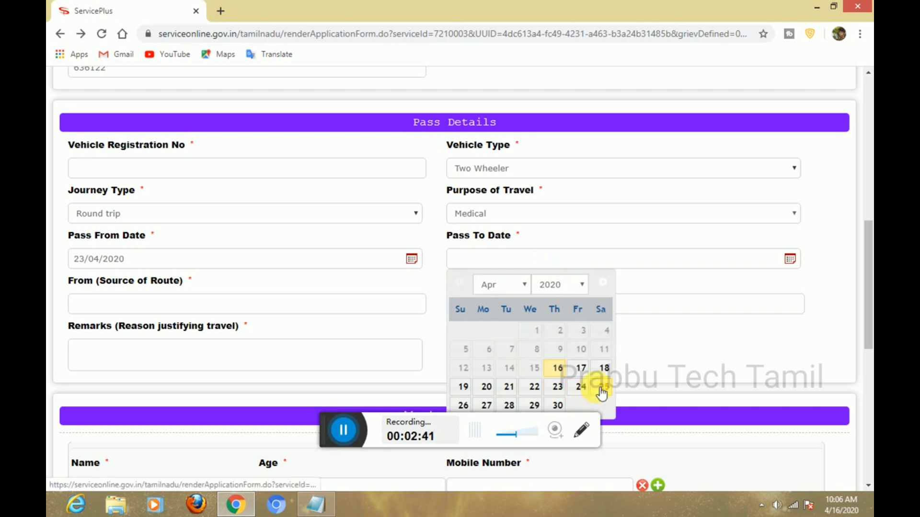
left_click(557, 406)
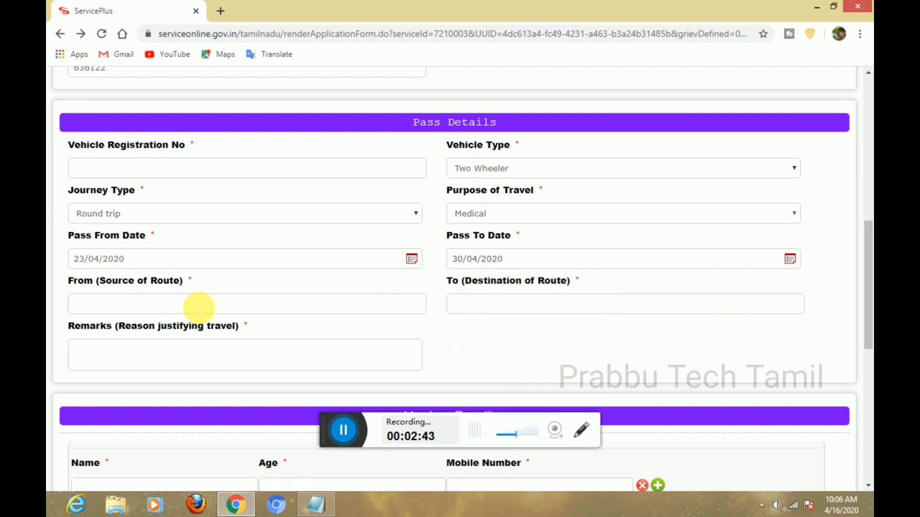
Enter the route narasus to perumapalaym, the vehicle number and remark 'medical'.
left_click(177, 303)
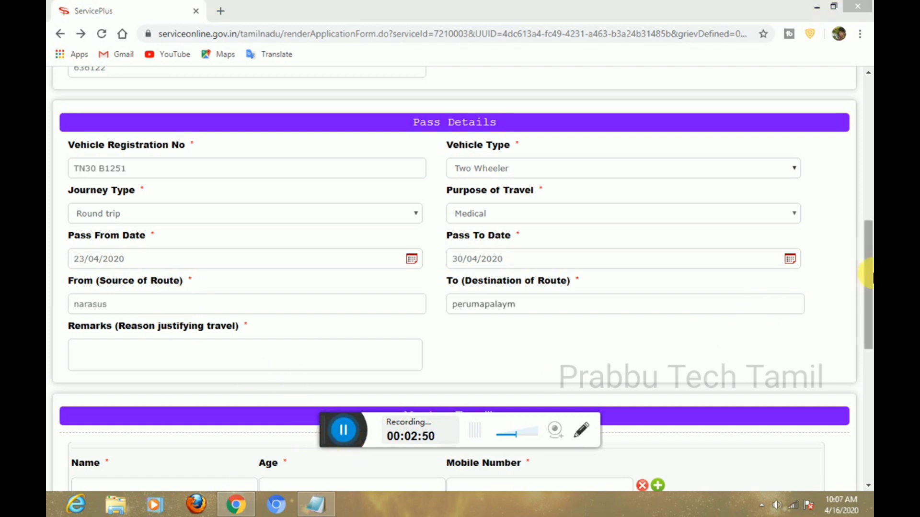
scroll(865, 268, "down", 3)
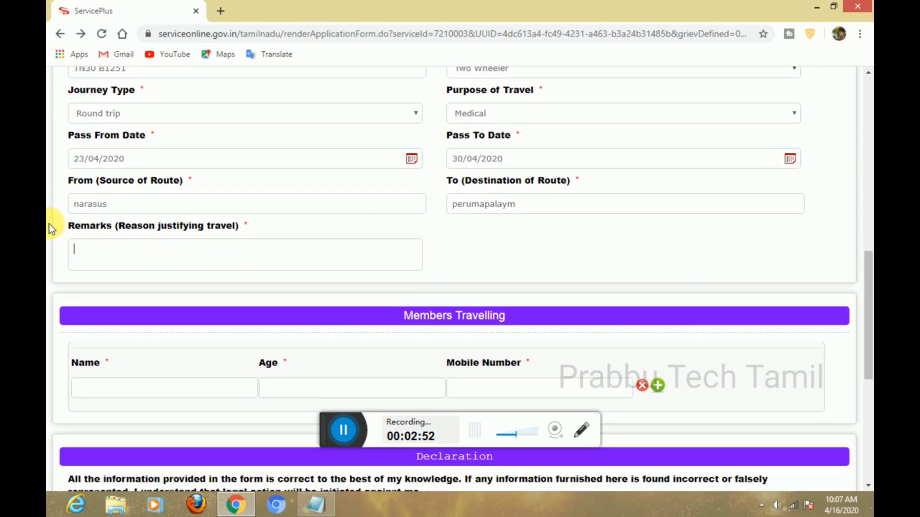
left_click_drag(70, 227, 201, 233)
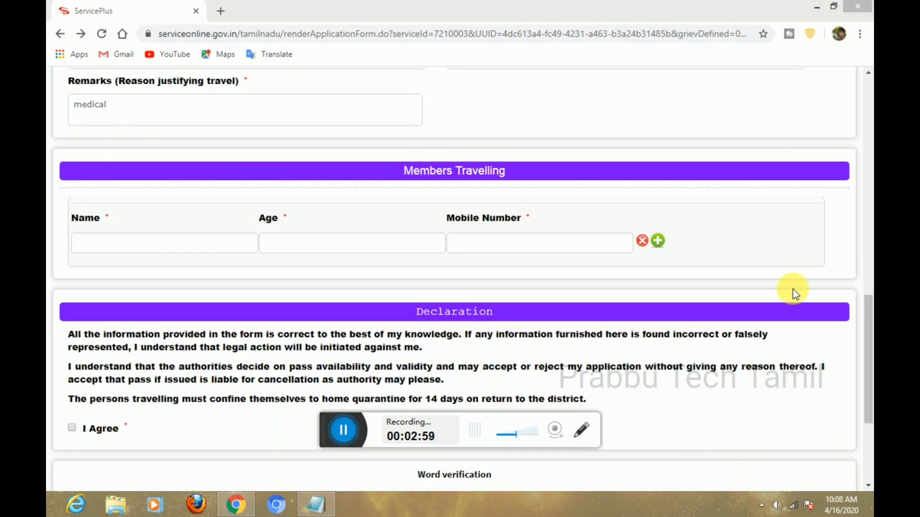
Fill the first travelling member's name, age 23 and mobile number.
left_click(867, 72)
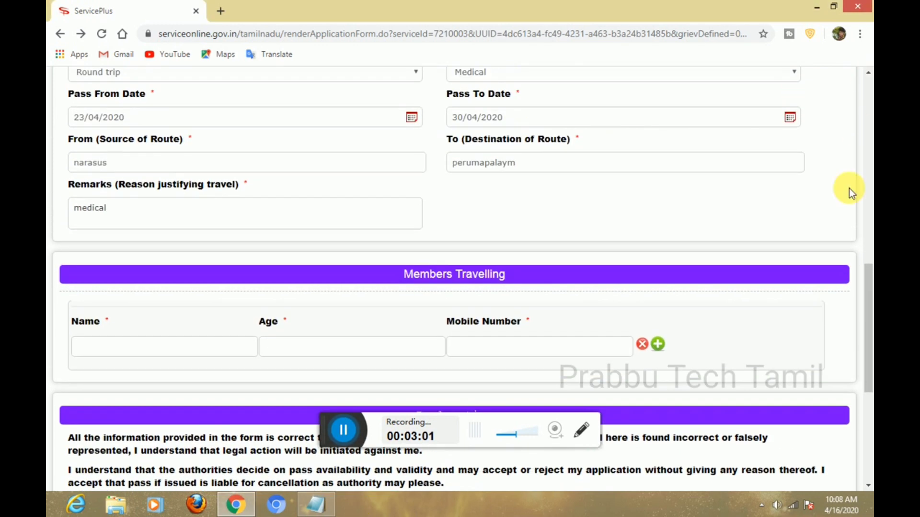
left_click(869, 485)
left_click(870, 486)
left_click(869, 486)
left_click(114, 244)
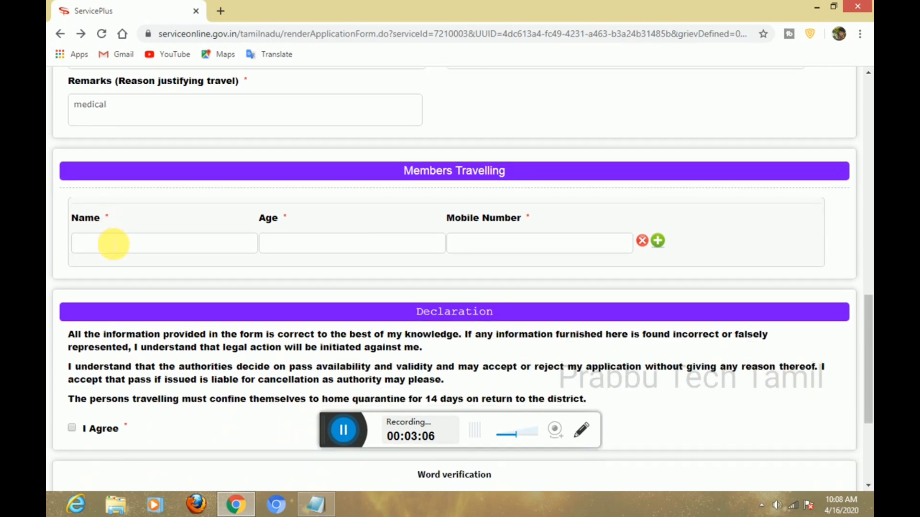
type("prabhu")
left_click(286, 246)
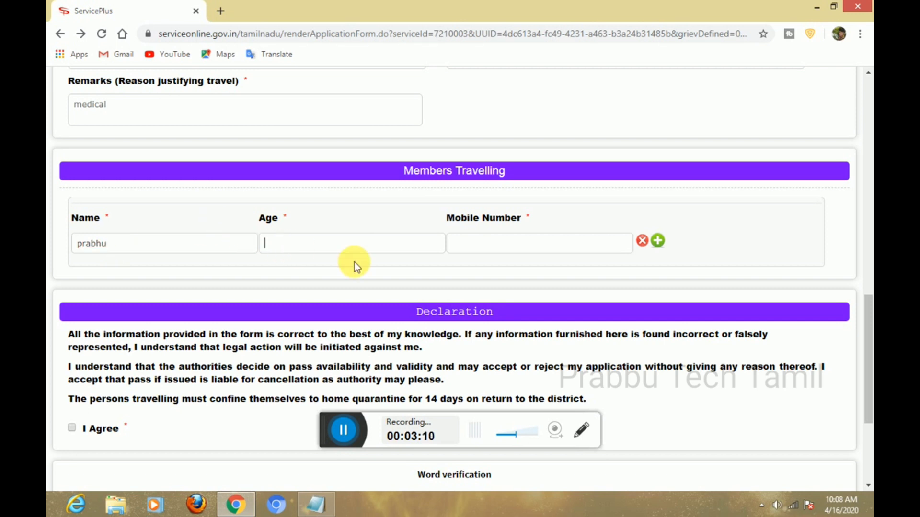
type("23")
left_click(466, 245)
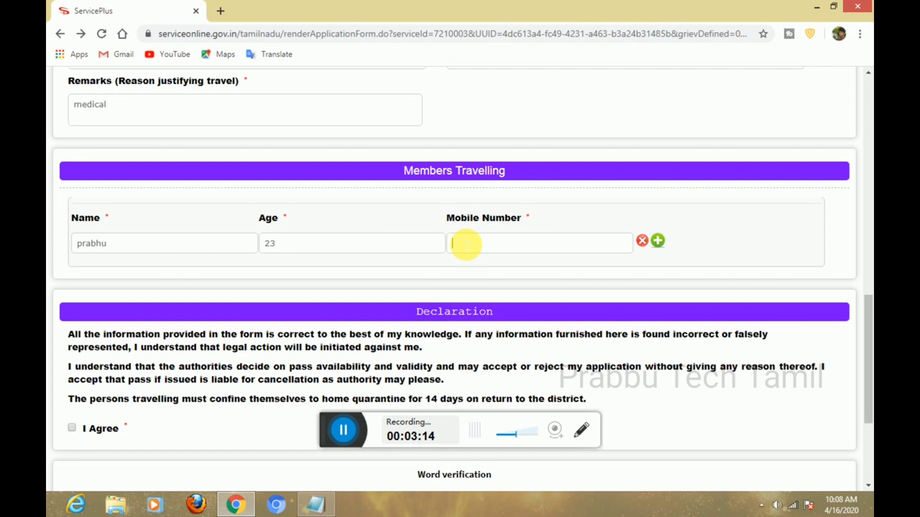
Add two extra member rows, then delete both empty rows again.
left_click(659, 241)
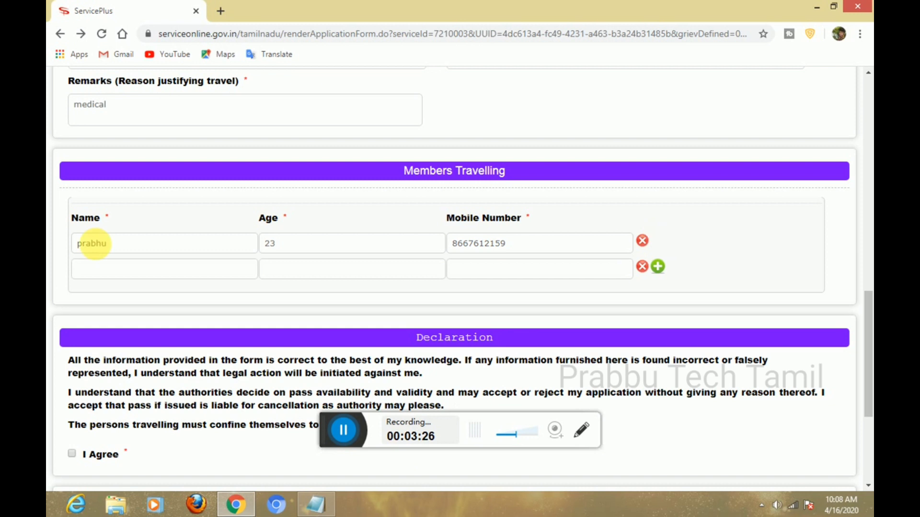
left_click(656, 268)
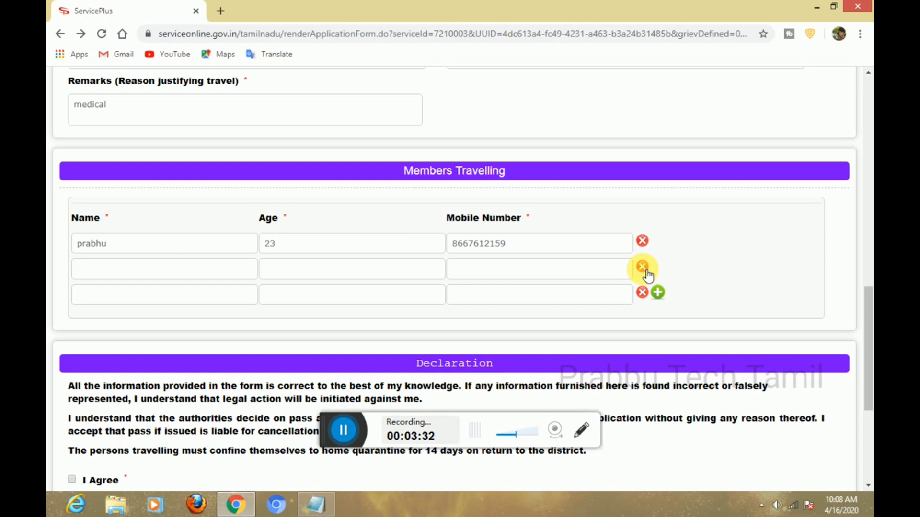
left_click(643, 268)
left_click(643, 268)
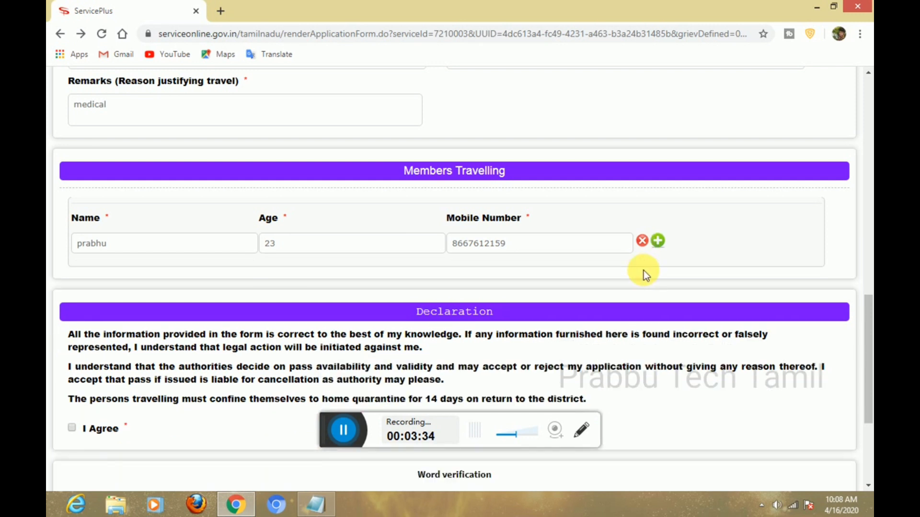
Tick I Agree, enter the verification word, submit the form and confirm the alert.
left_click(872, 426)
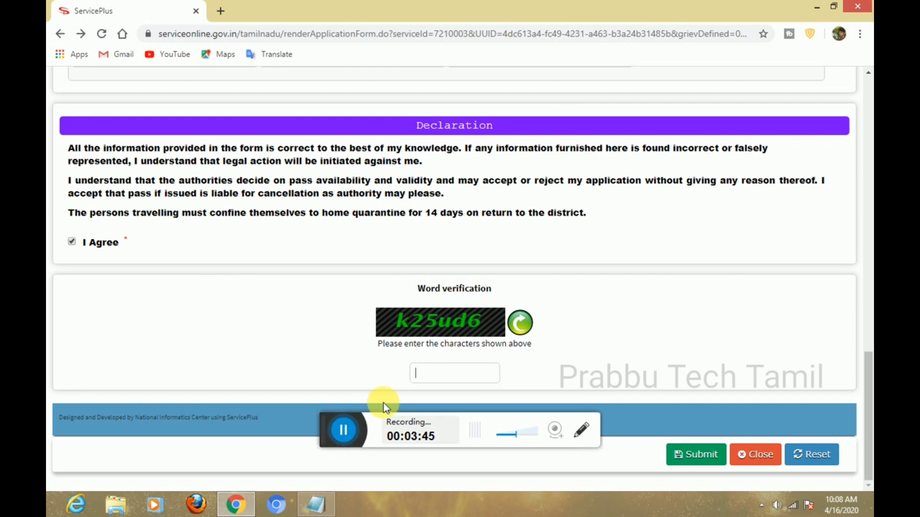
type("k25ud6")
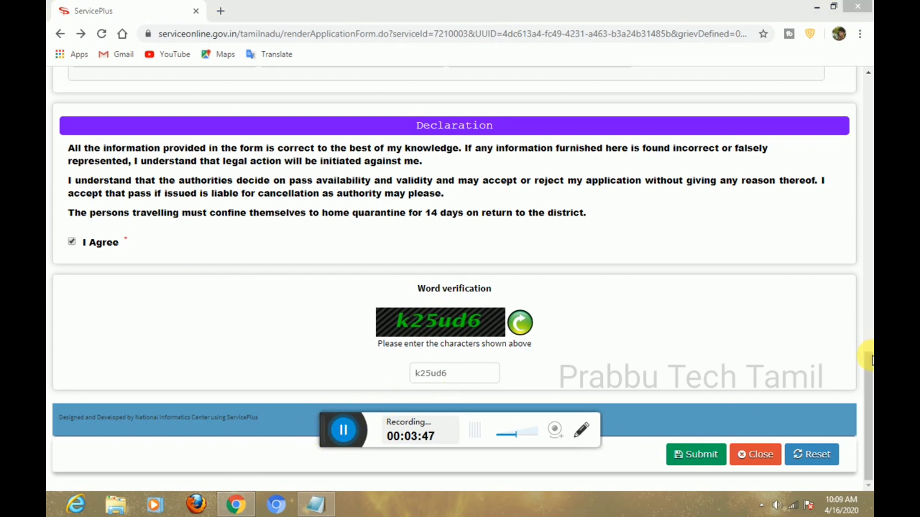
left_click(696, 454)
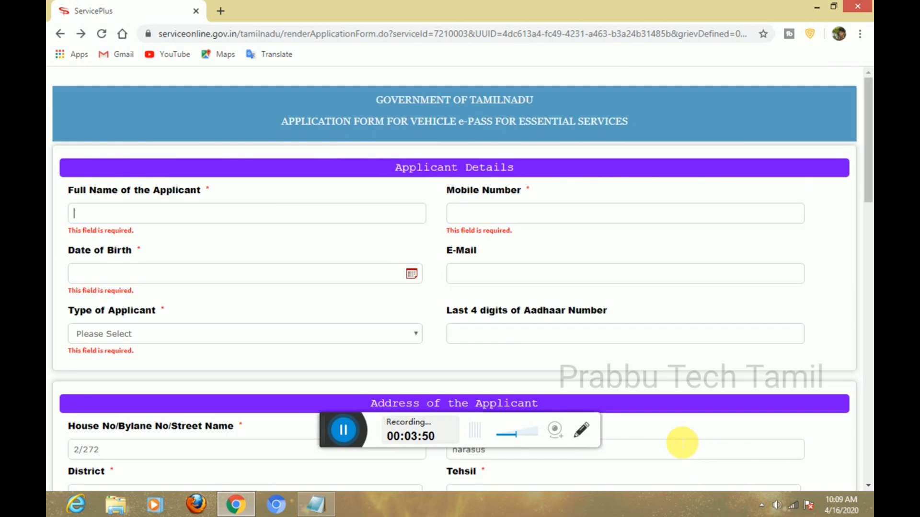
left_click(343, 431)
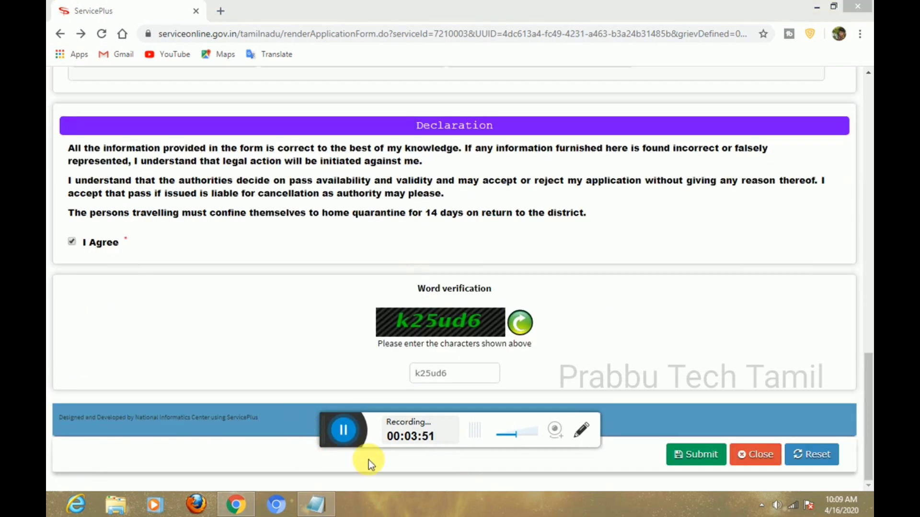
left_click(689, 453)
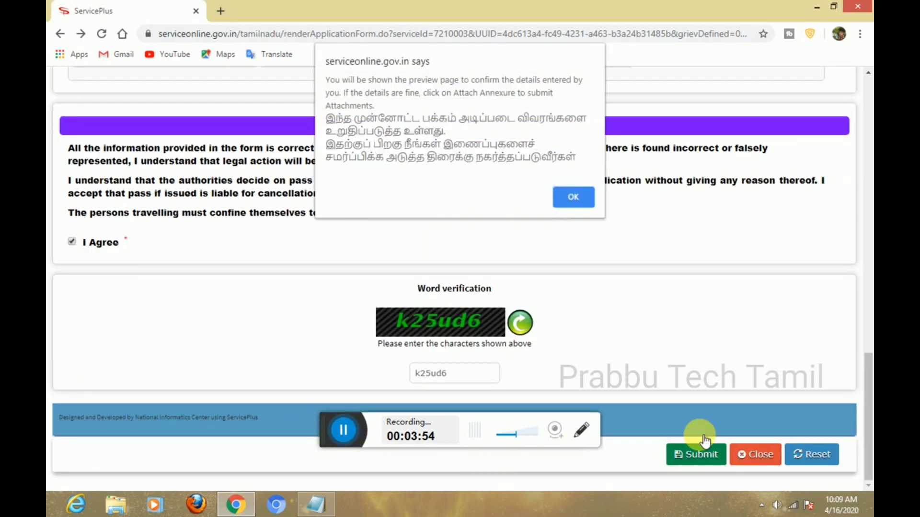
left_click(565, 194)
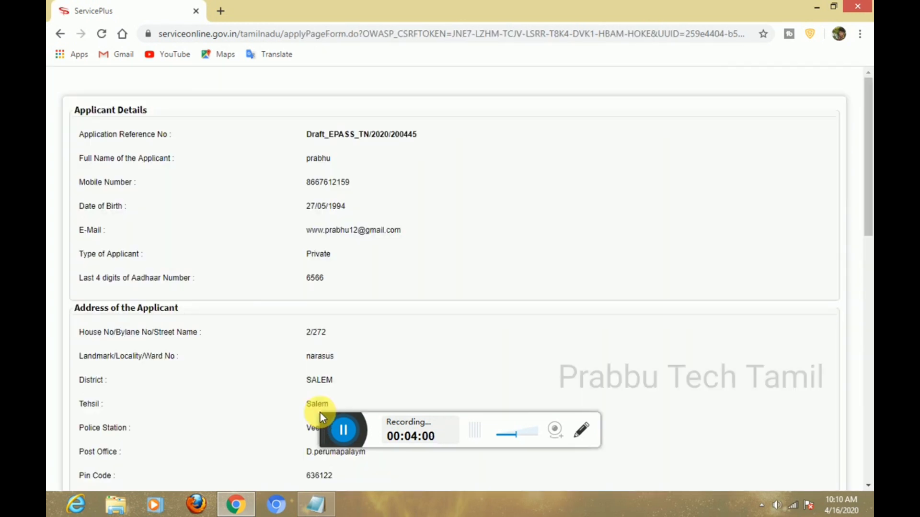
Scroll through the application preview to the end and choose Attach Annexure.
left_click_drag(867, 209, 872, 498)
left_click(872, 499)
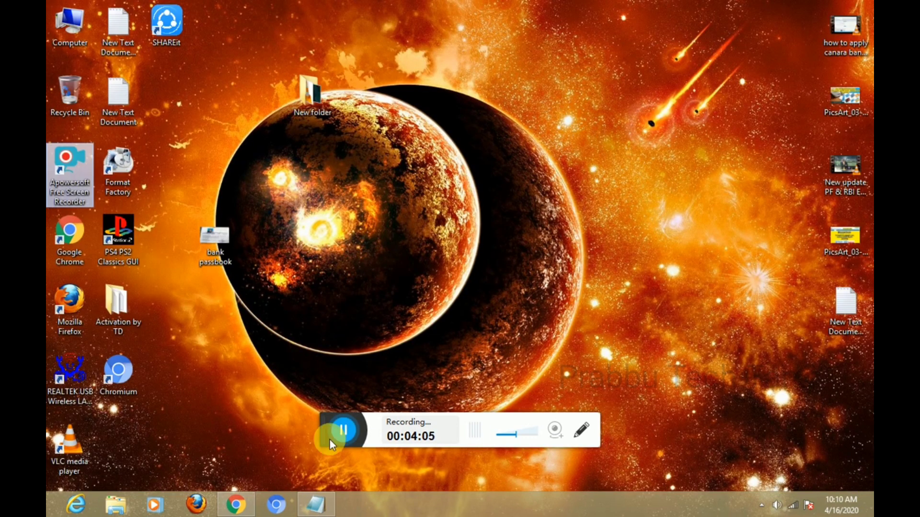
left_click(326, 464)
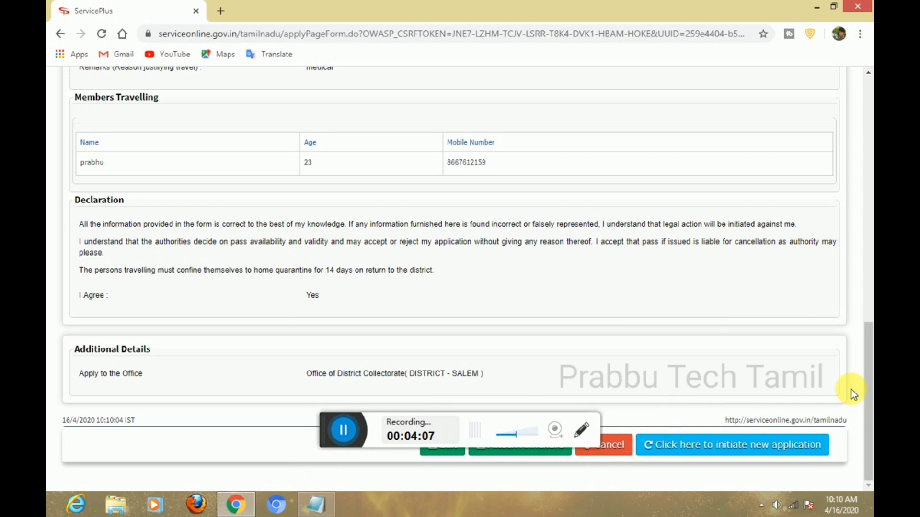
left_click_drag(867, 352, 868, 327)
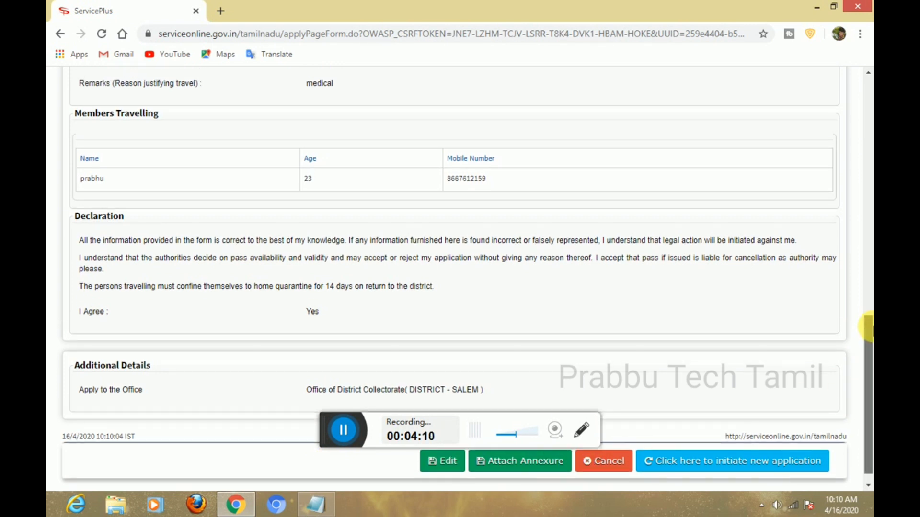
left_click(343, 431)
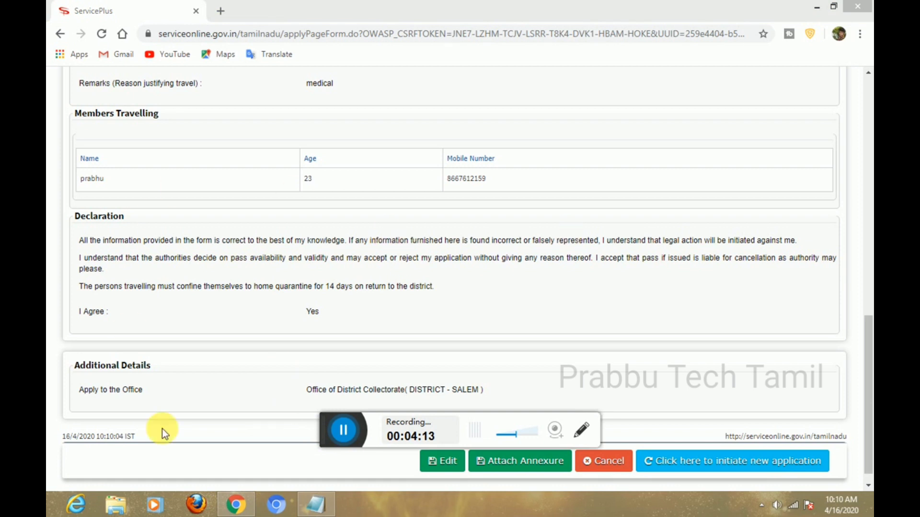
left_click(533, 471)
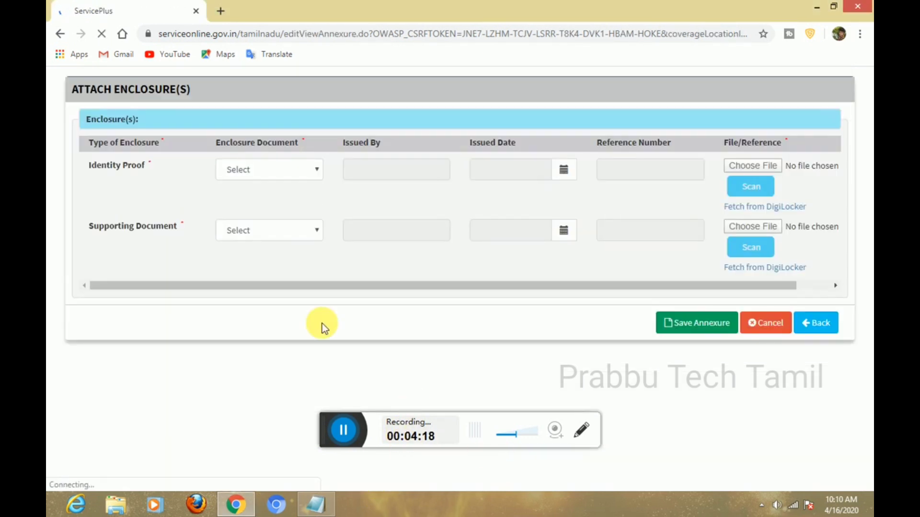
Set Identity Proof to Aadhar Card issued by UIDAI on 17/03/2010.
left_click(276, 169)
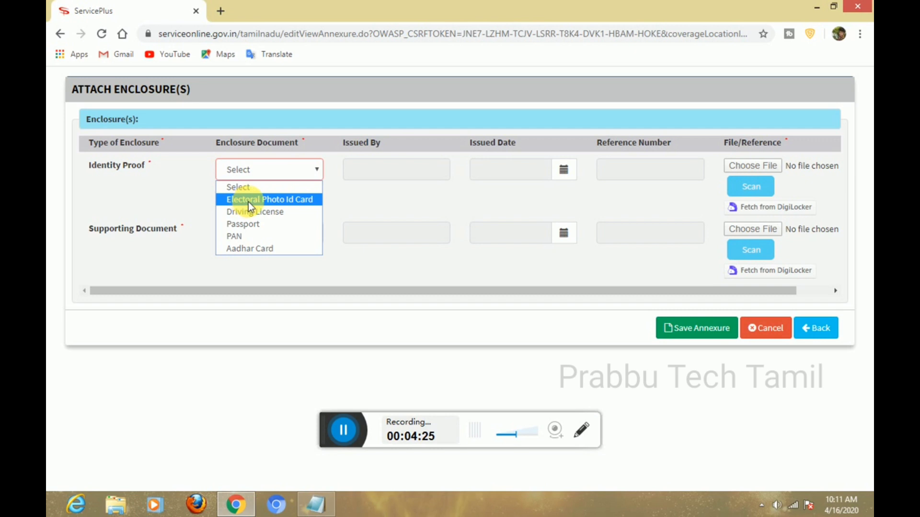
left_click(242, 250)
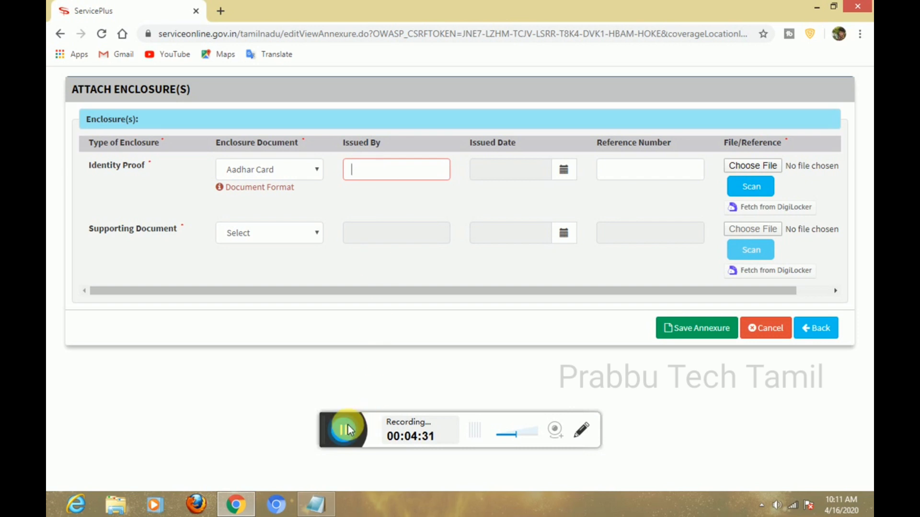
type("UIDAI")
left_click(537, 173)
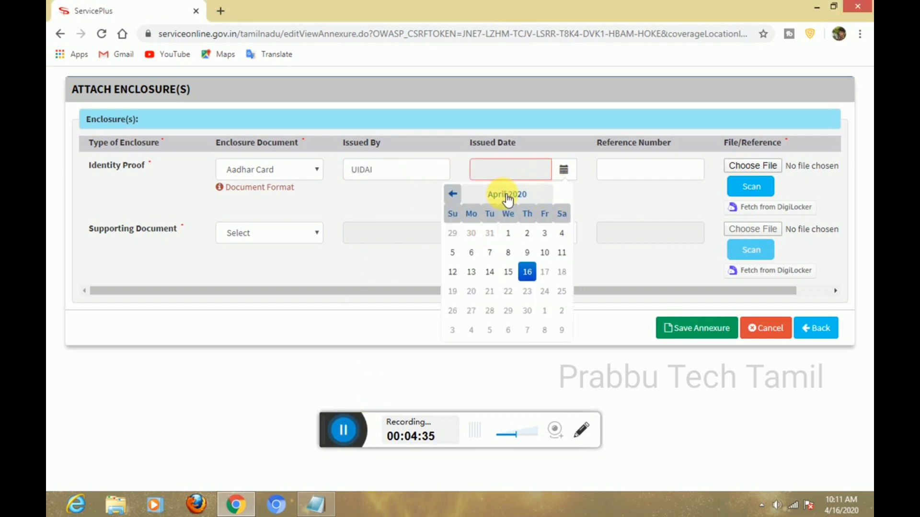
left_click(515, 198)
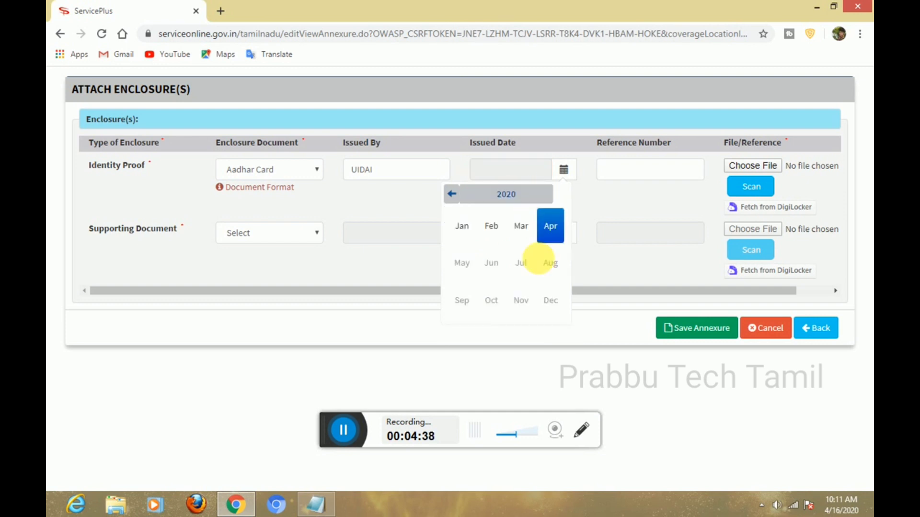
left_click(506, 194)
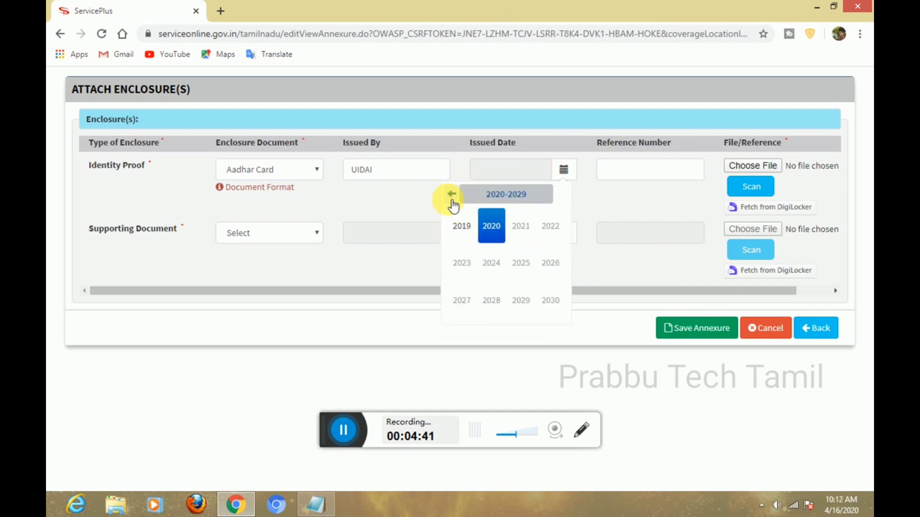
left_click(452, 205)
left_click(460, 197)
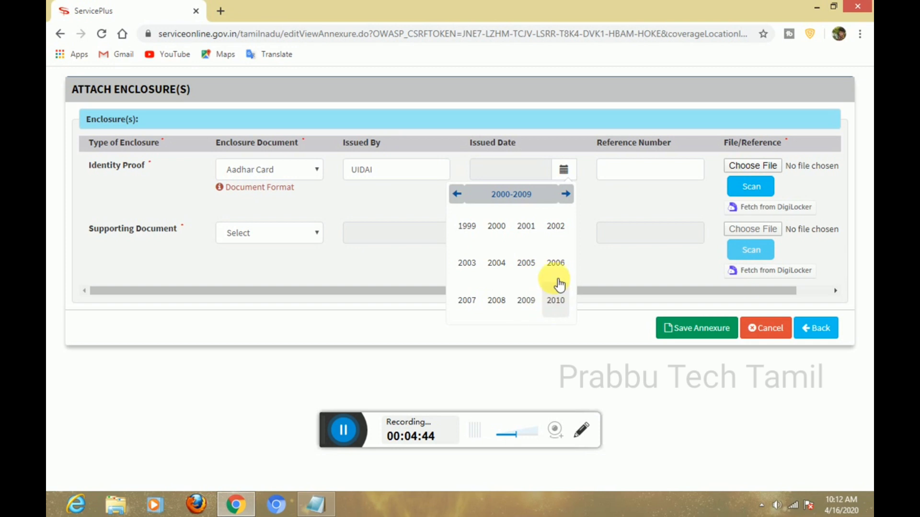
left_click(557, 301)
left_click(529, 229)
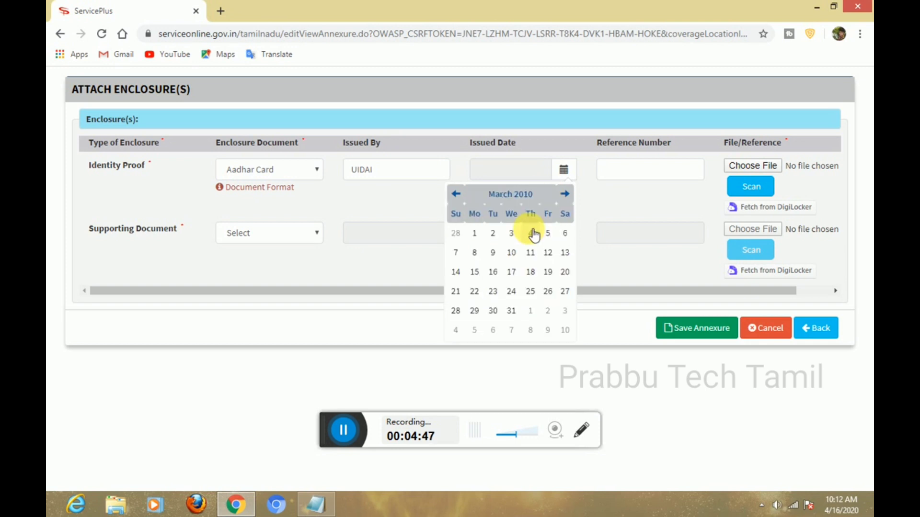
left_click(511, 272)
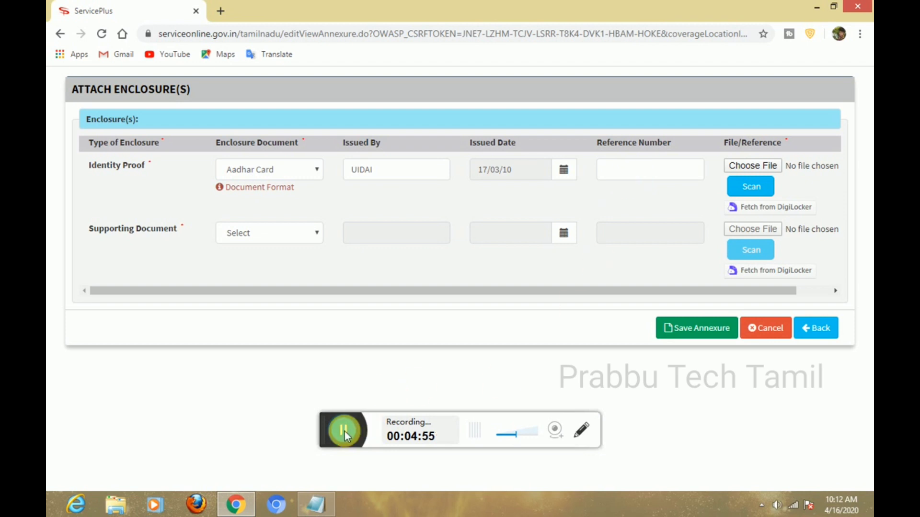
Enter the Aadhaar reference number and attach the image RBI-1-1280x720.
left_click(647, 171)
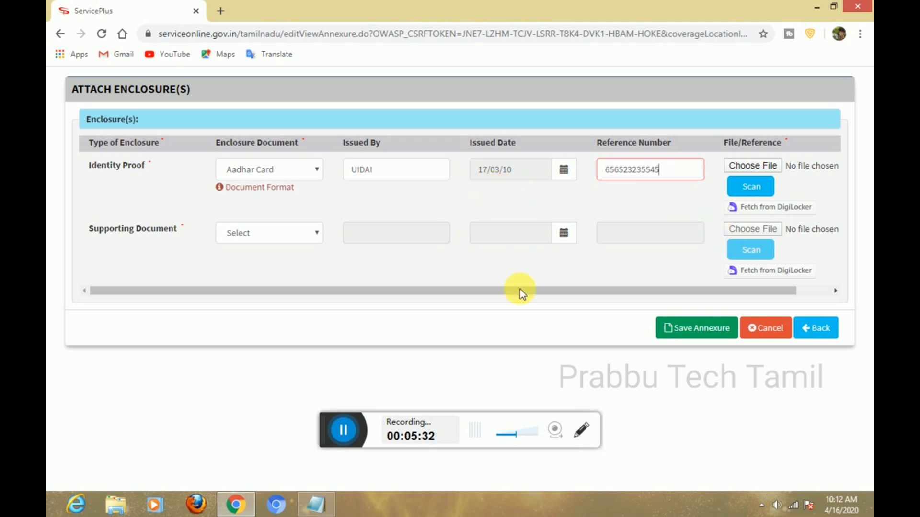
left_click(747, 165)
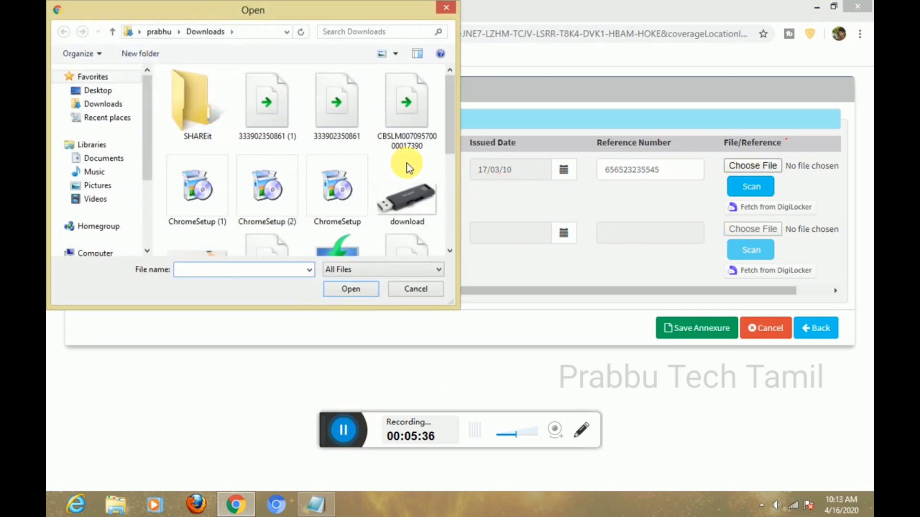
left_click_drag(450, 152, 451, 215)
double_click(200, 183)
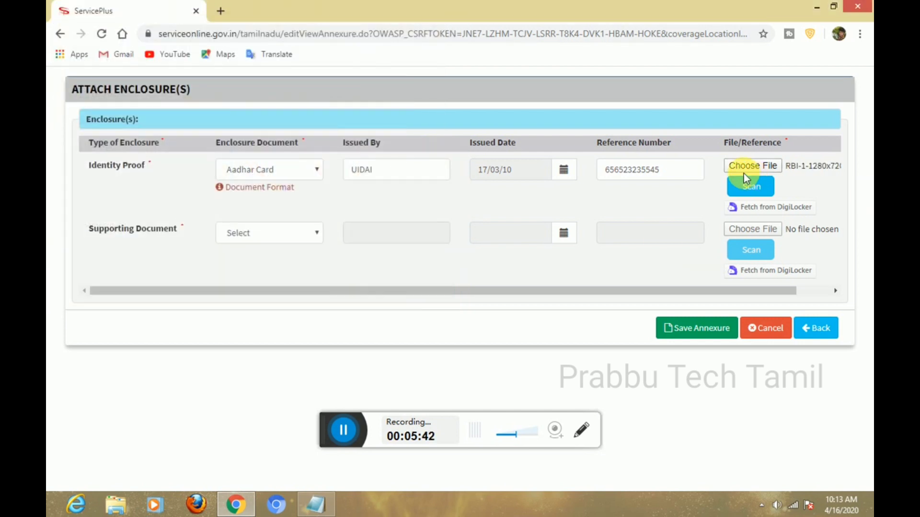
Add a Supporting Document issued by RTO dated 24/03/2010.
left_click(240, 233)
left_click(238, 261)
left_click(430, 240)
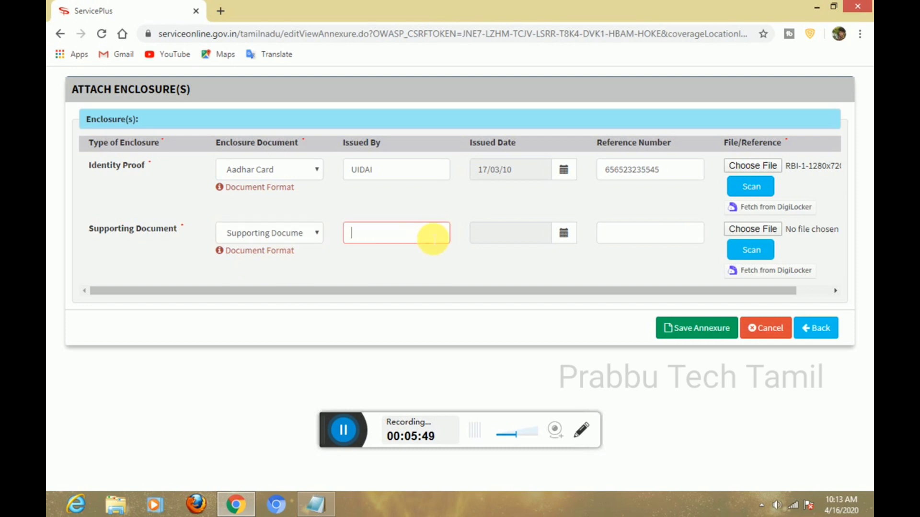
type("RTO")
left_click(509, 233)
left_click(510, 258)
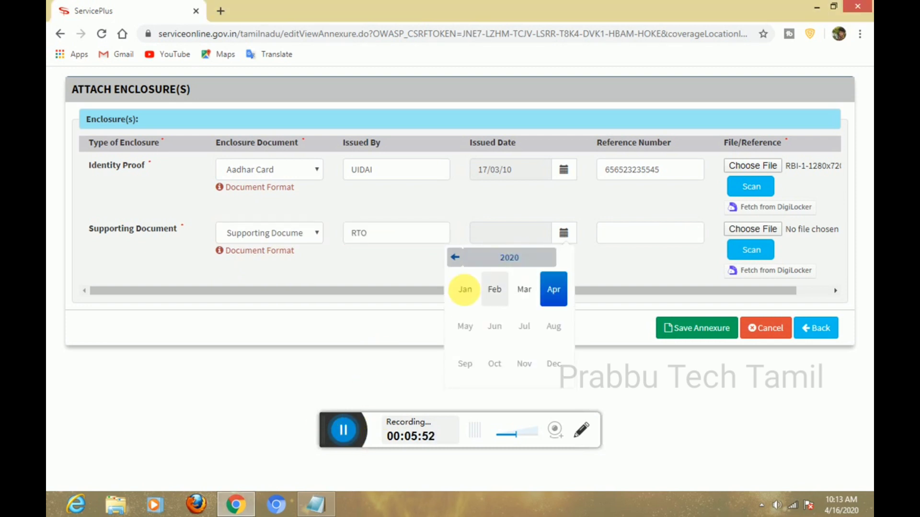
left_click(485, 266)
left_click(456, 258)
left_click(456, 258)
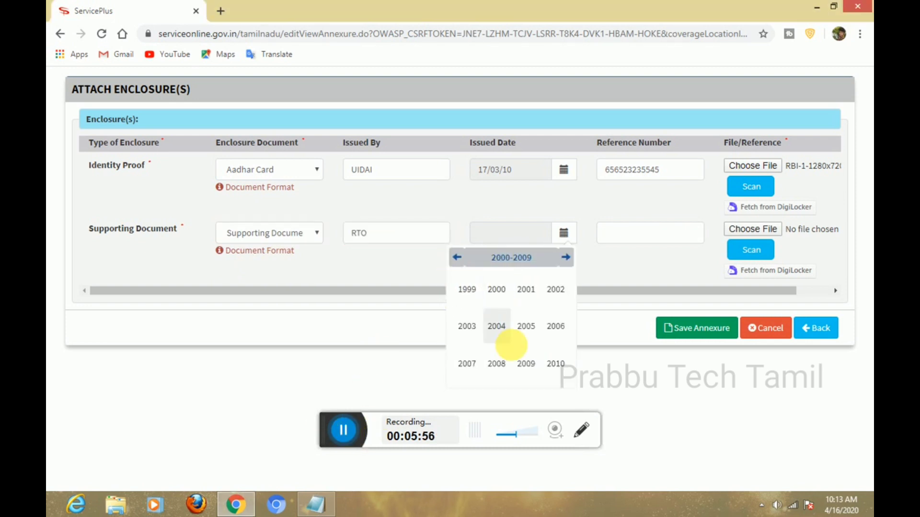
left_click(555, 366)
left_click(523, 290)
left_click(507, 353)
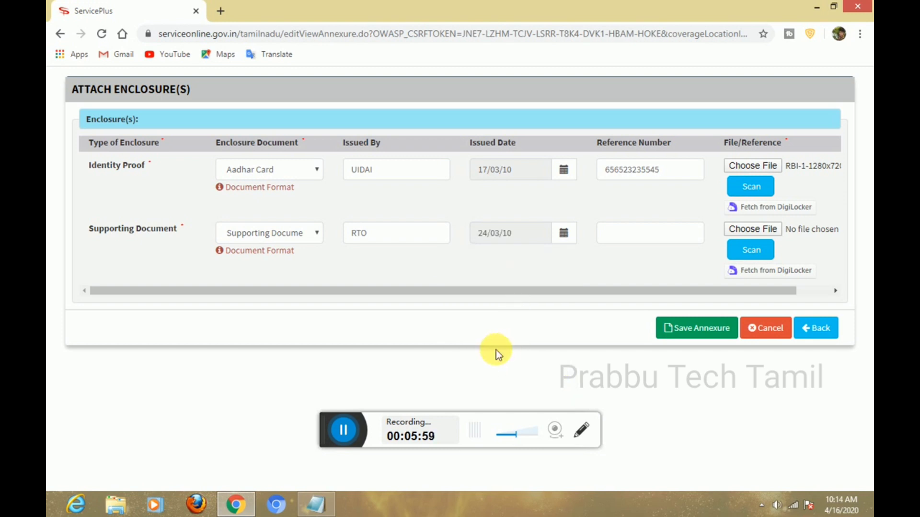
Enter its reference number, attach download.jpg and save the annexures.
left_click(665, 242)
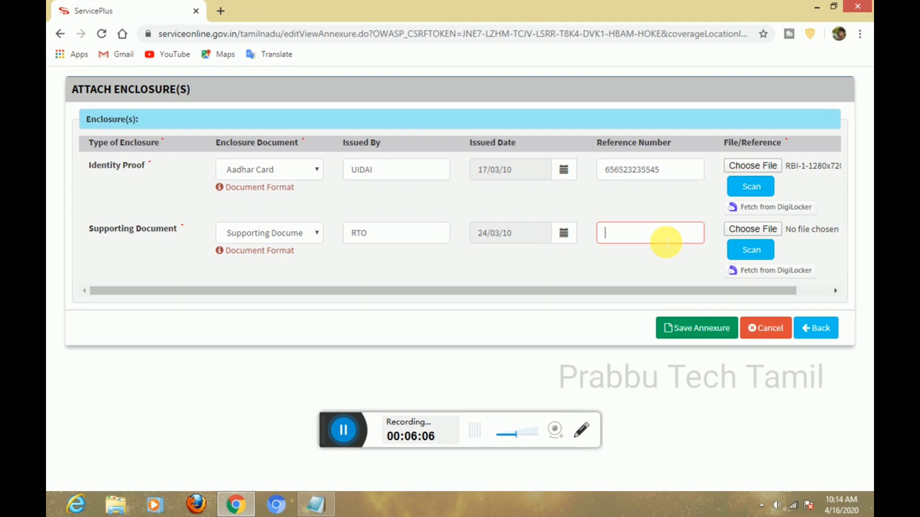
left_click(343, 430)
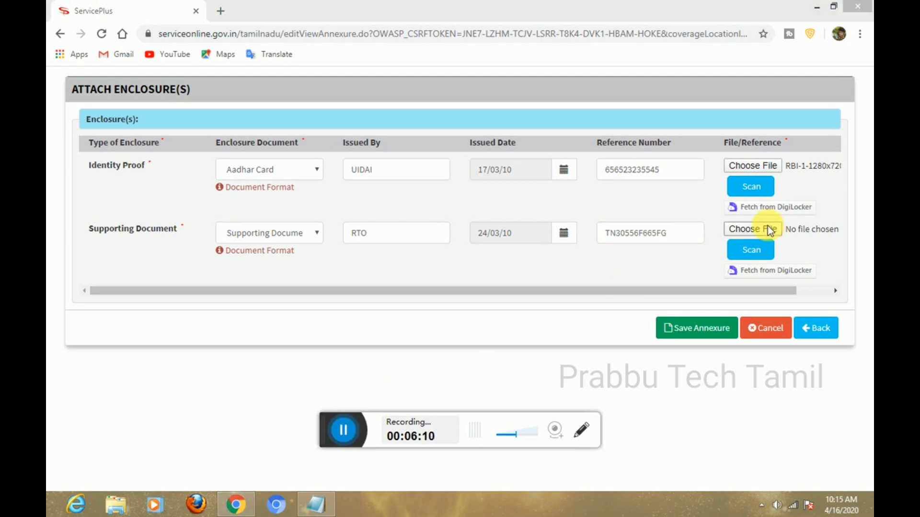
left_click(752, 229)
double_click(408, 211)
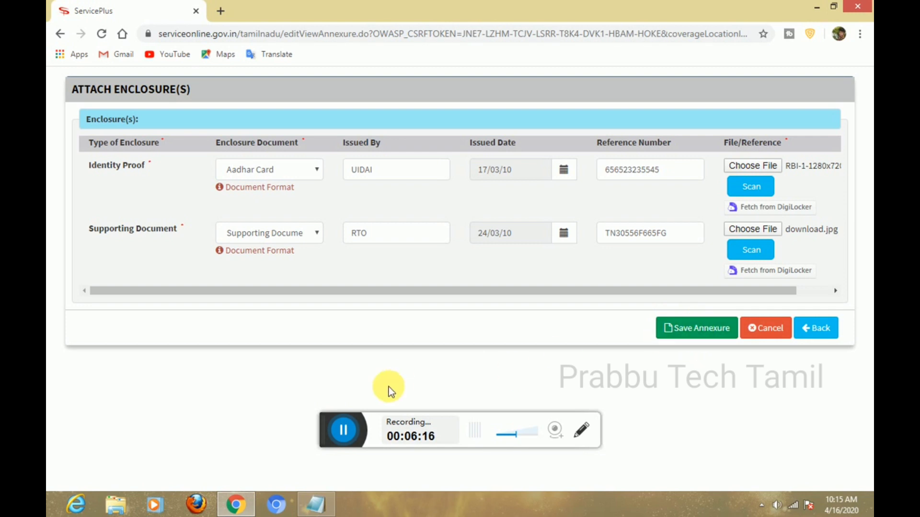
left_click(707, 329)
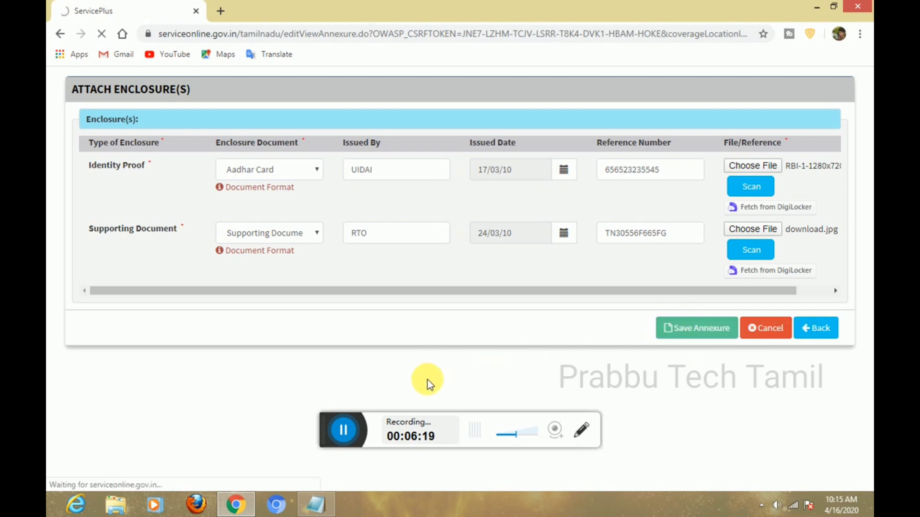
left_click_drag(867, 180, 864, 466)
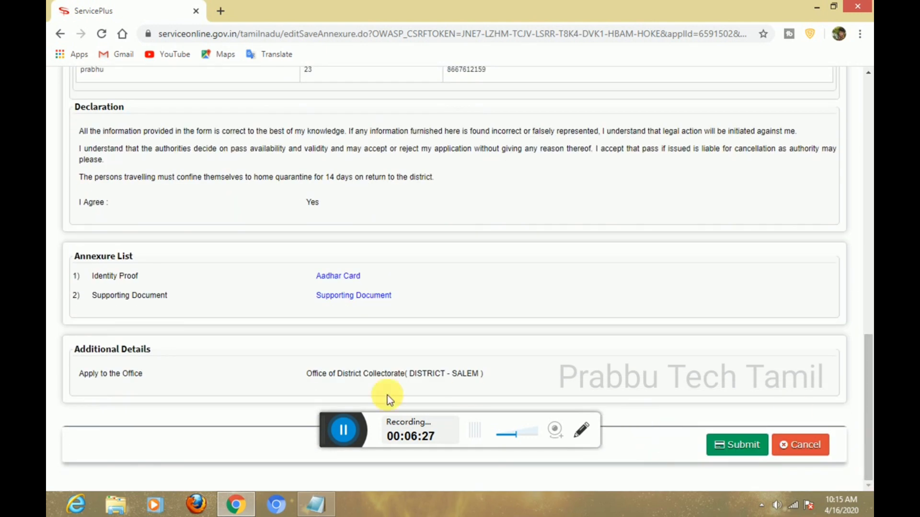